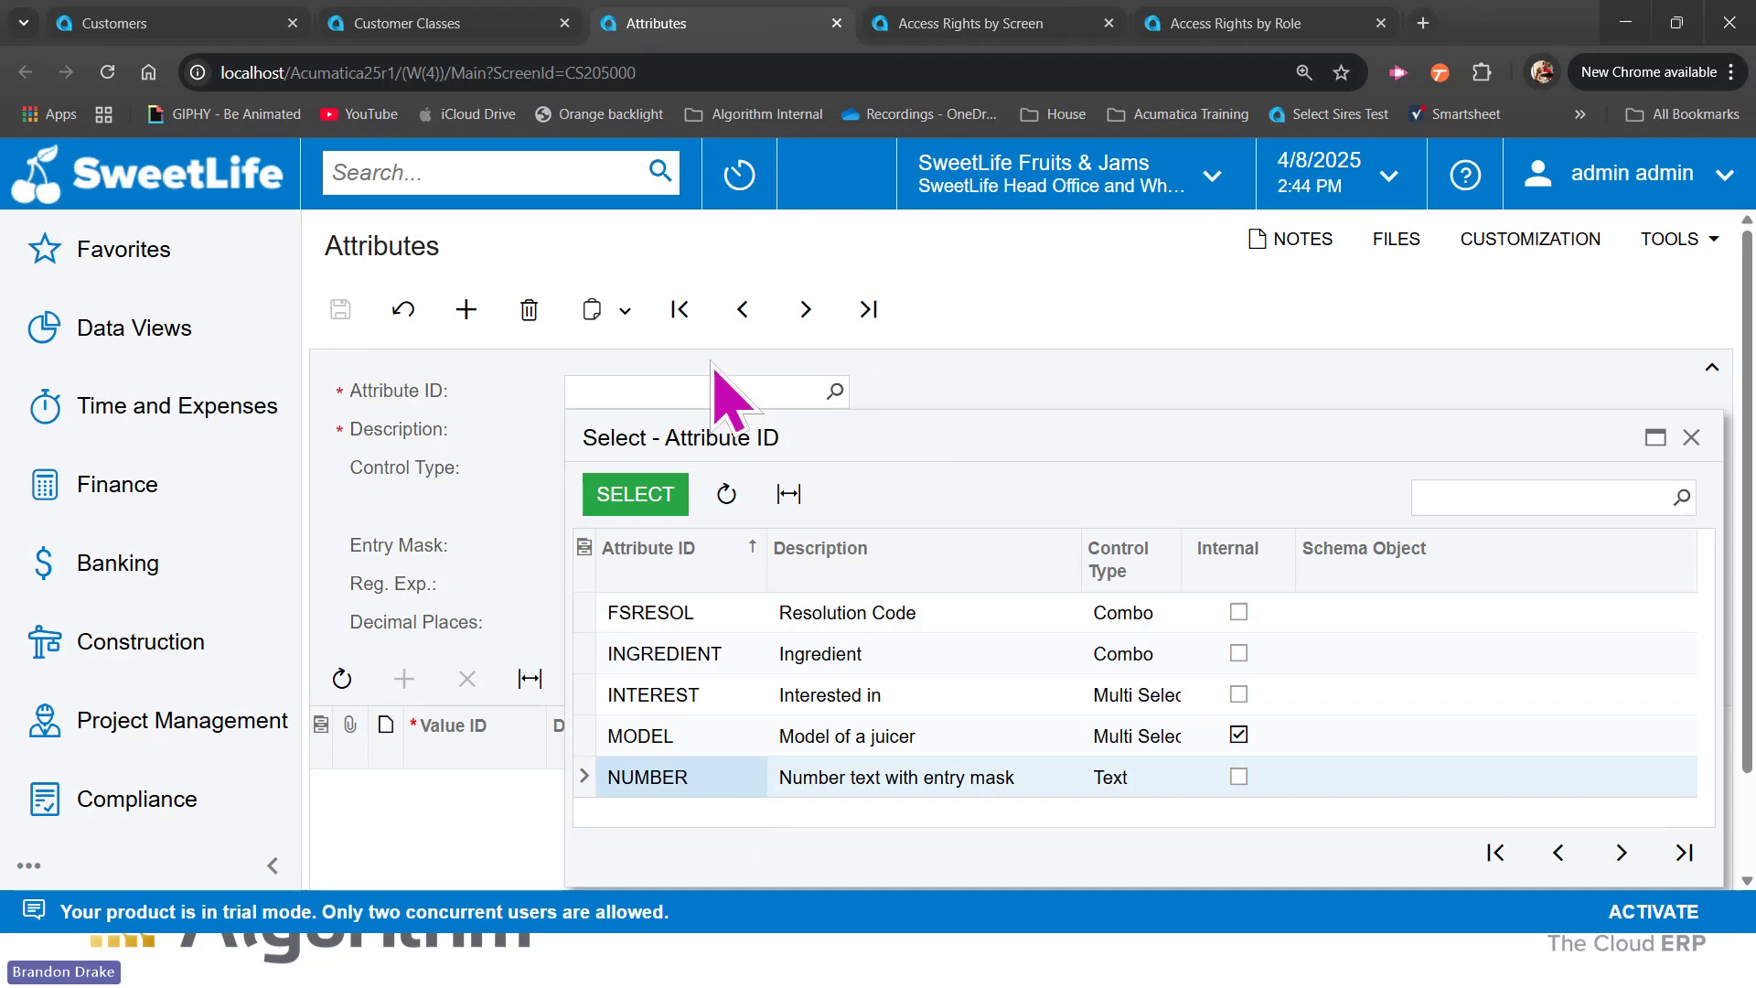
Step: Open the existing NUMBER attribute to review its settings
{"action": "left_click", "coordinate": [638, 494]}
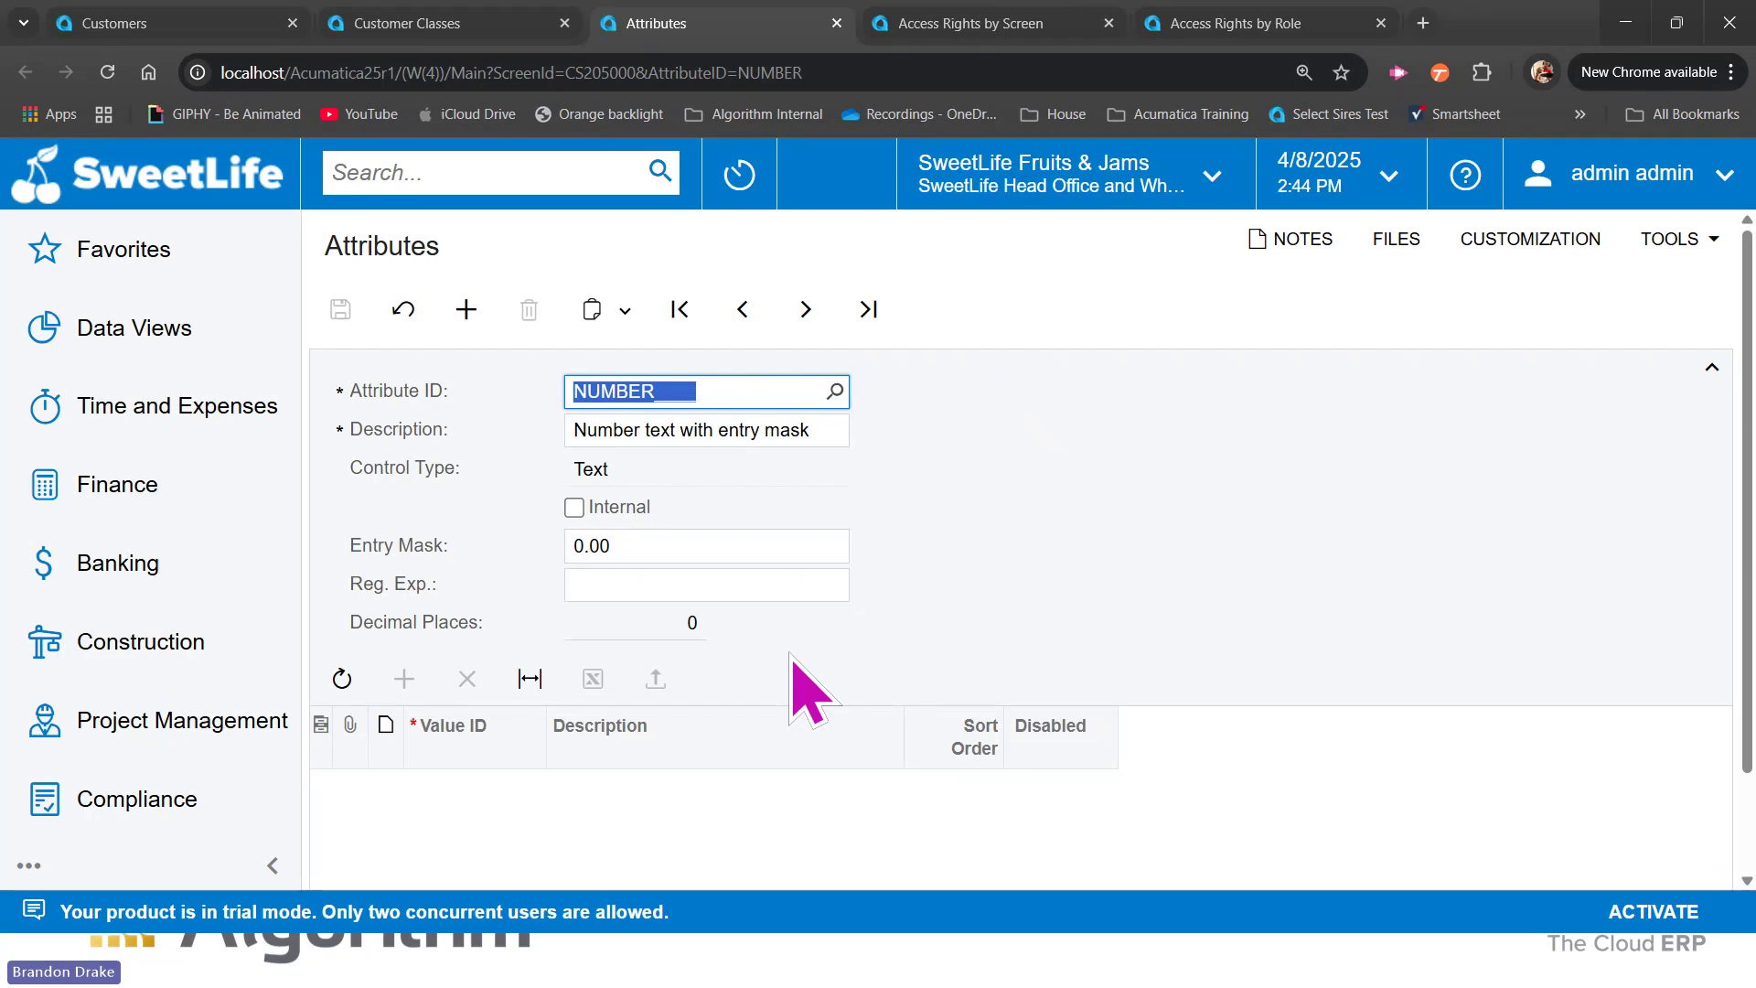
{"action": "left_click", "coordinate": [472, 310]}
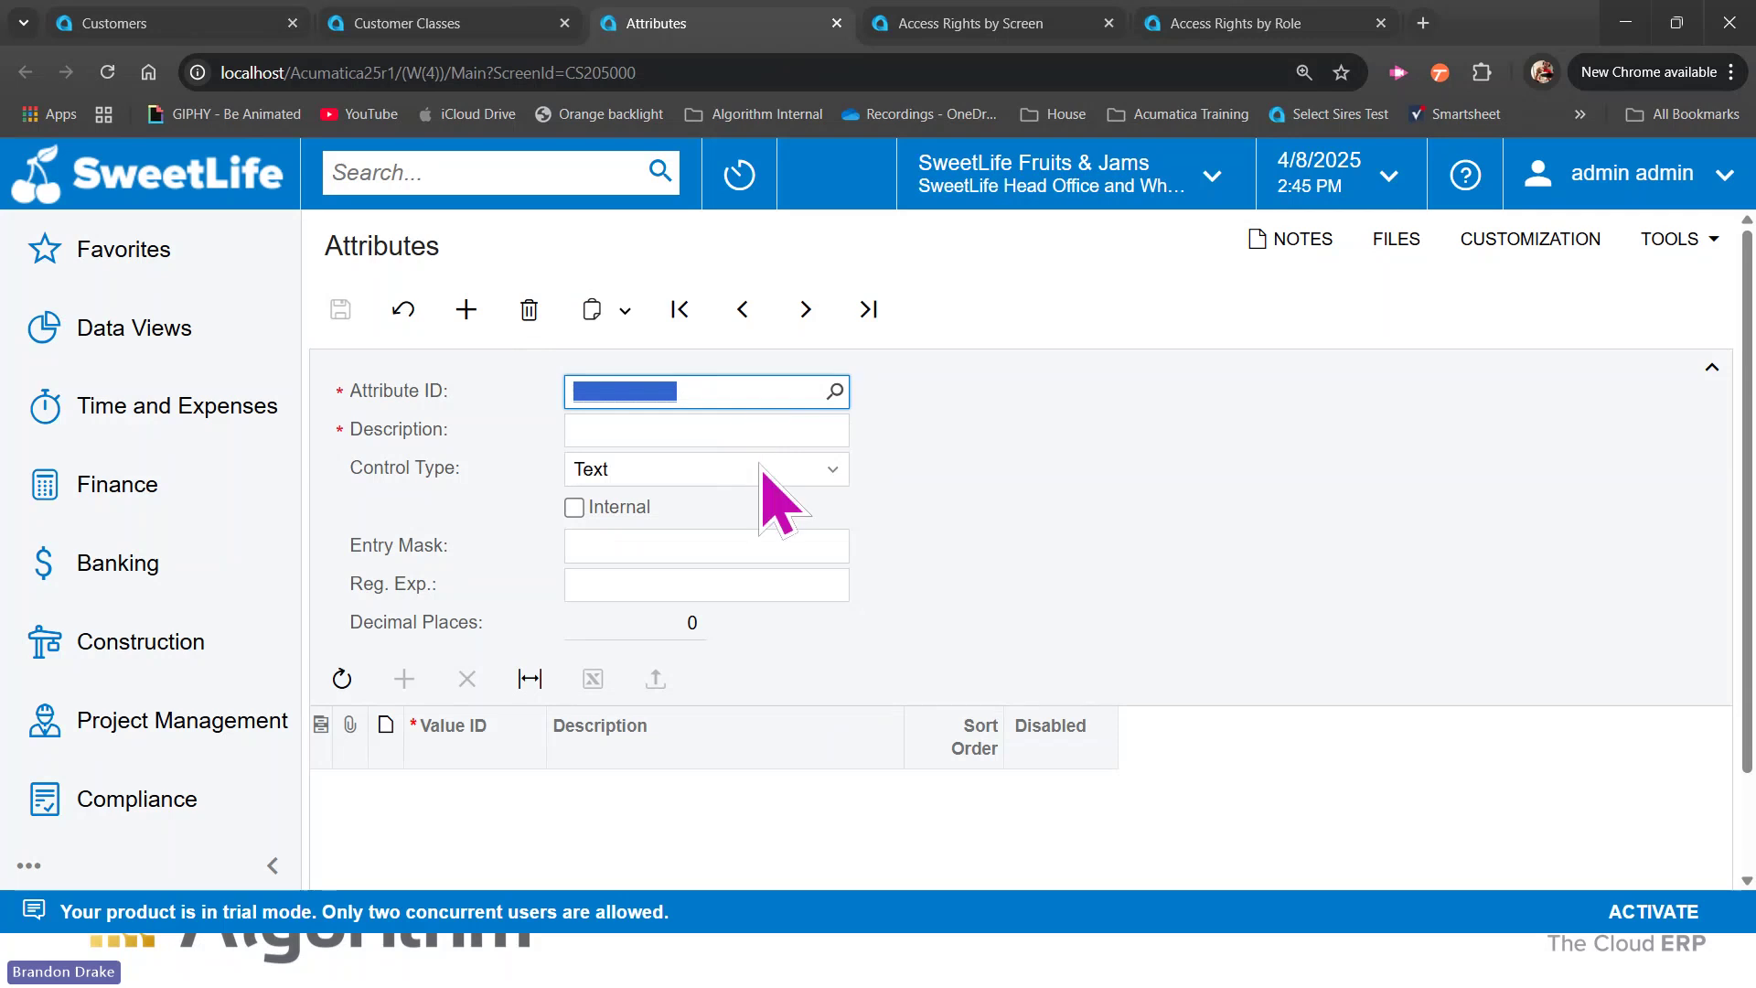
{"action": "left_click", "coordinate": [818, 470]}
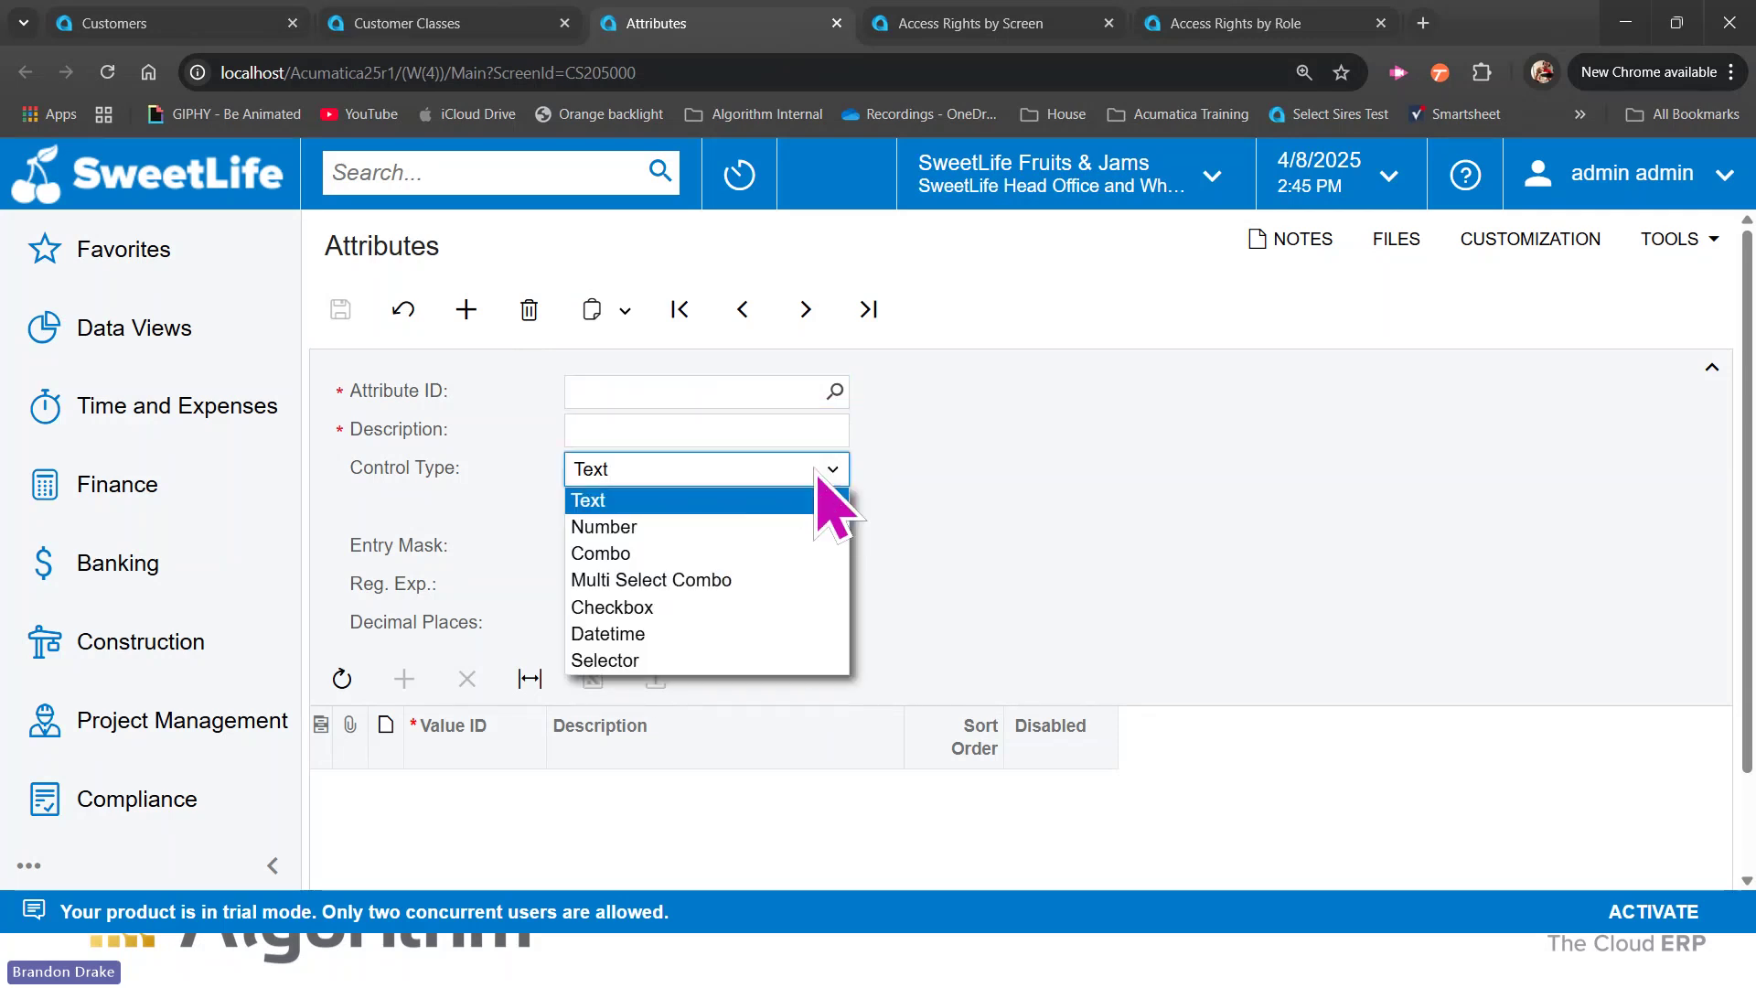
{"action": "left_click", "coordinate": [608, 526]}
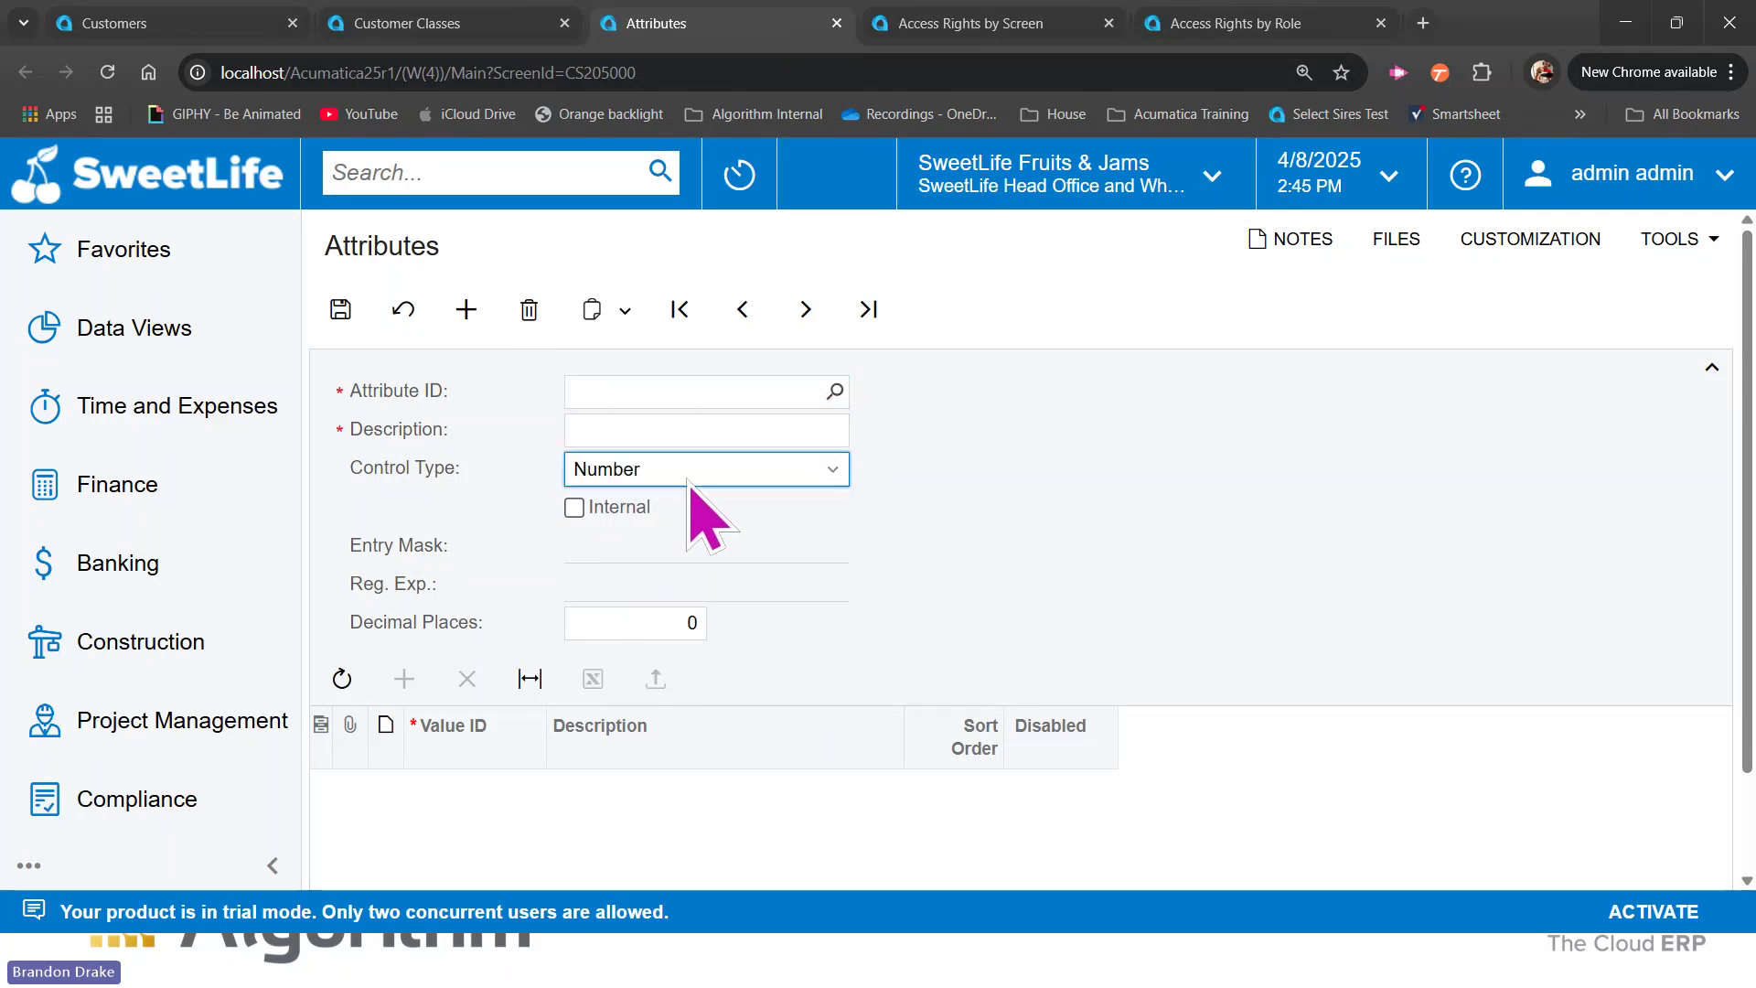
{"action": "left_click", "coordinate": [628, 392]}
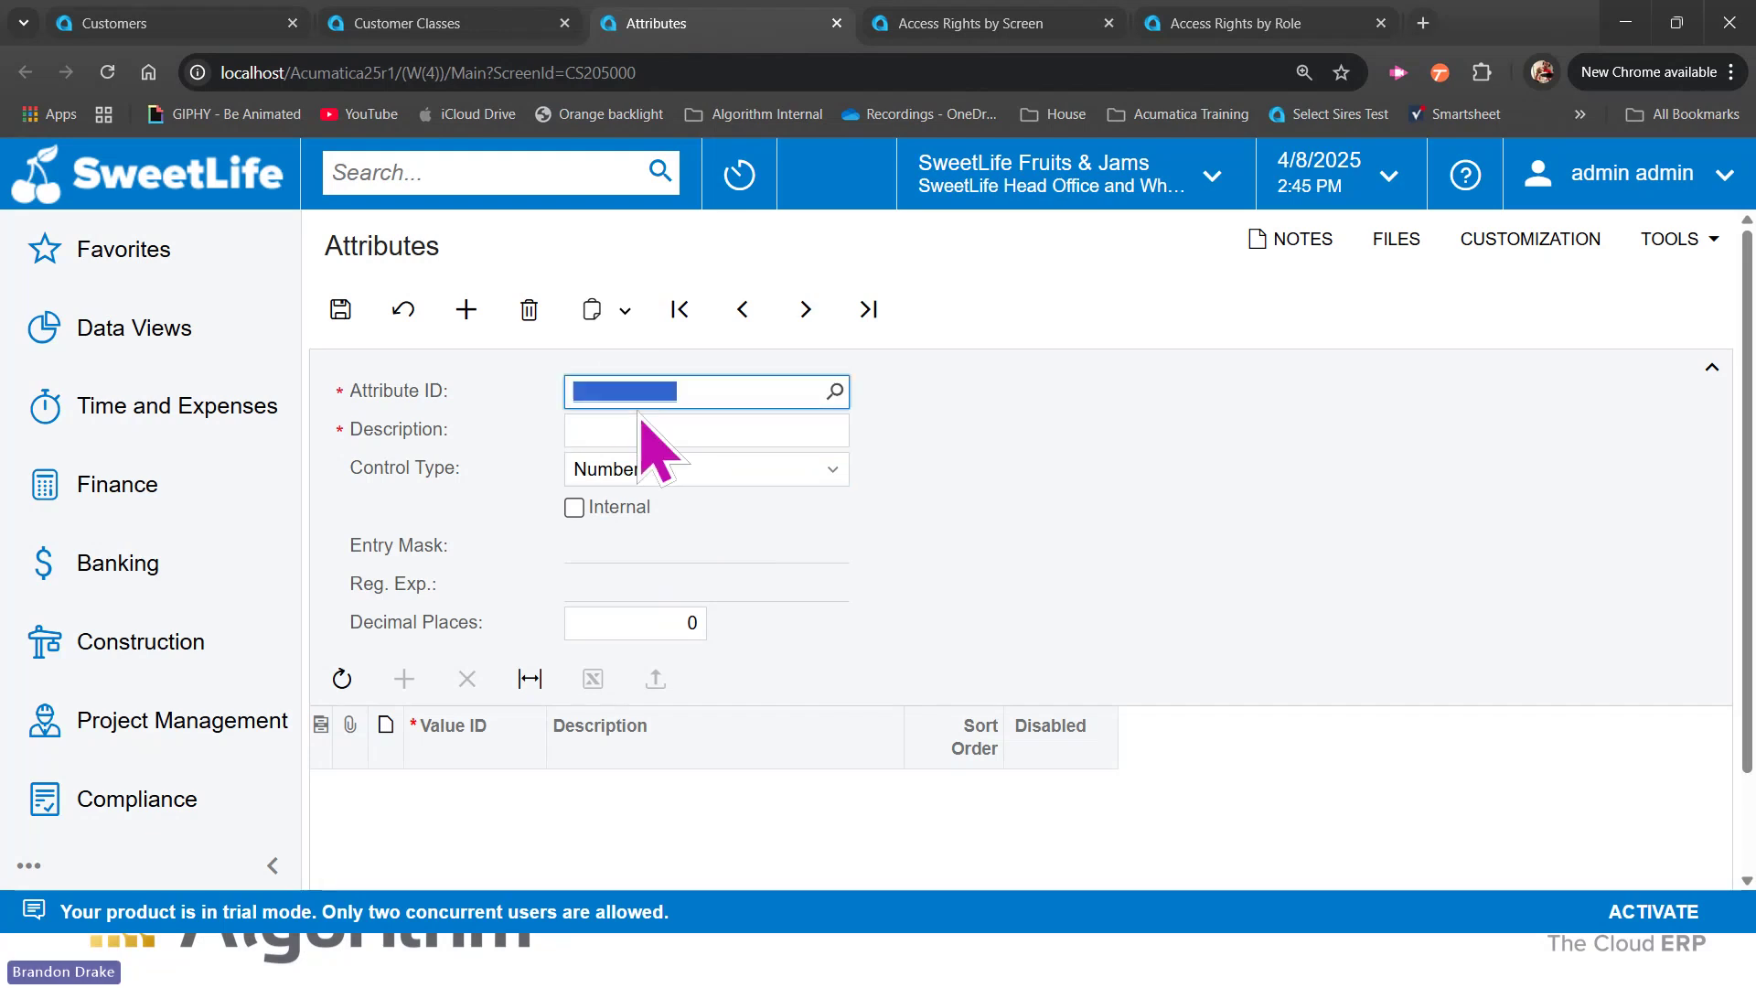
{"action": "type", "text": "SH"}
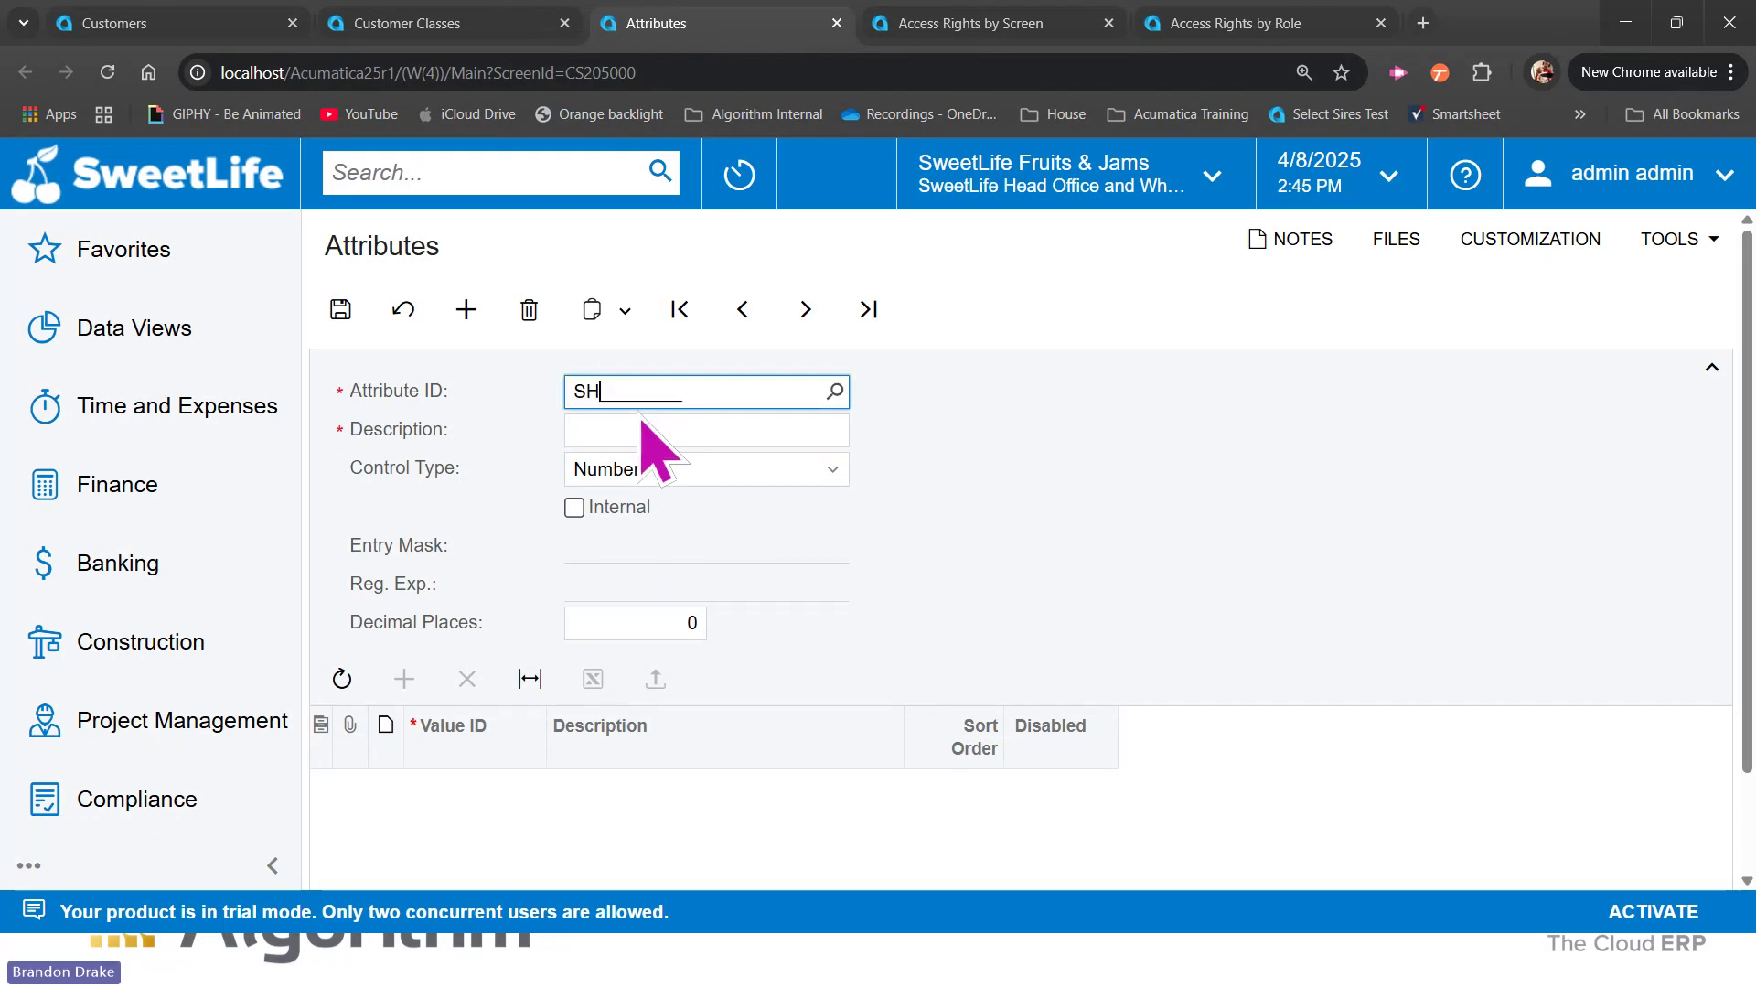
{"action": "type", "text": "PRICE"}
{"action": "key", "text": "Tab"}
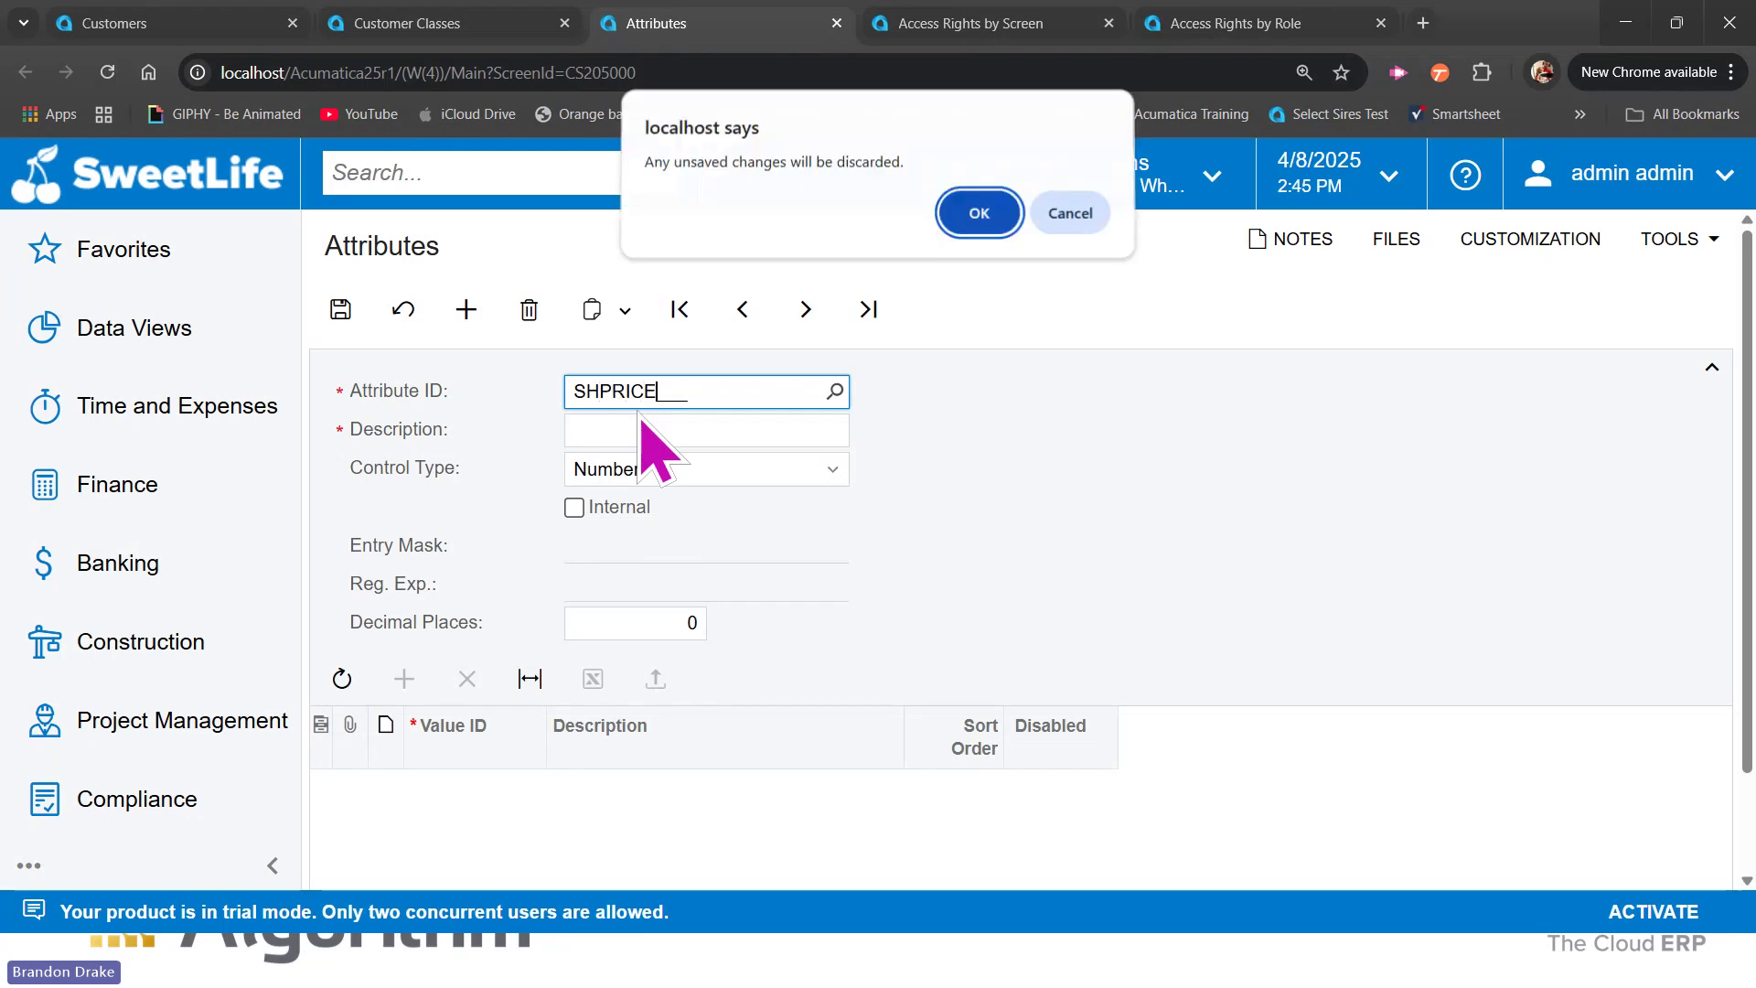
{"action": "key", "text": "Return"}
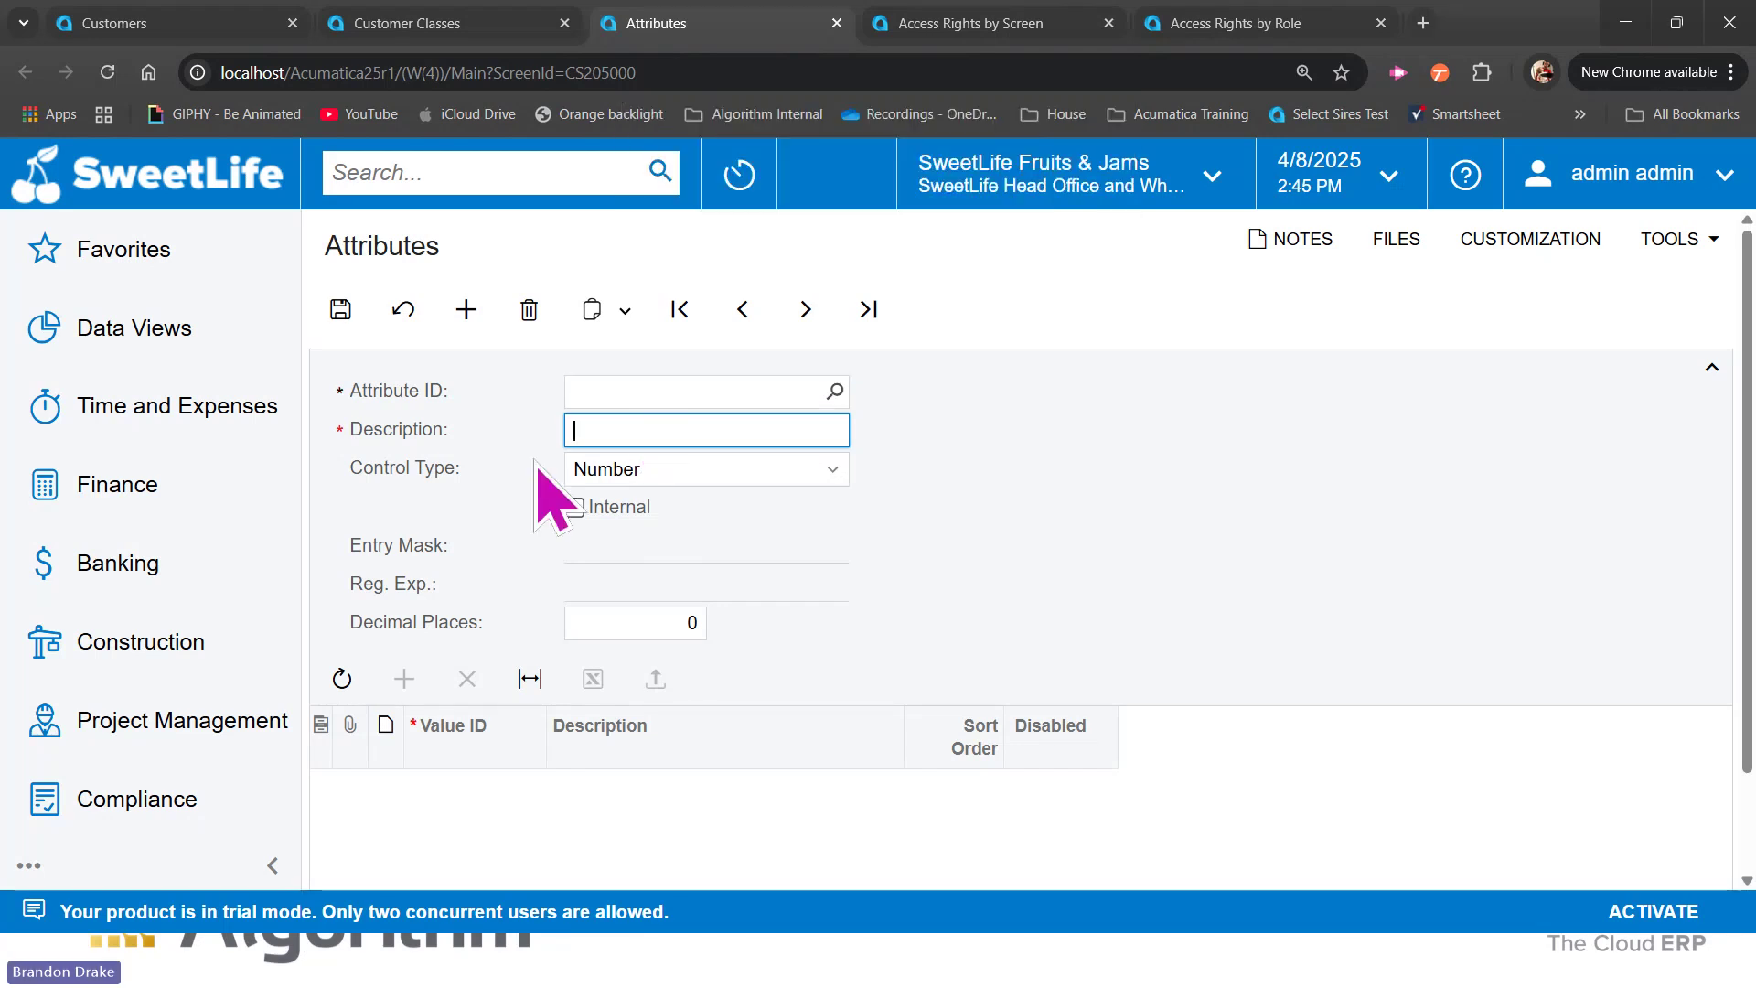
{"action": "type", "text": "SHPRICE"}
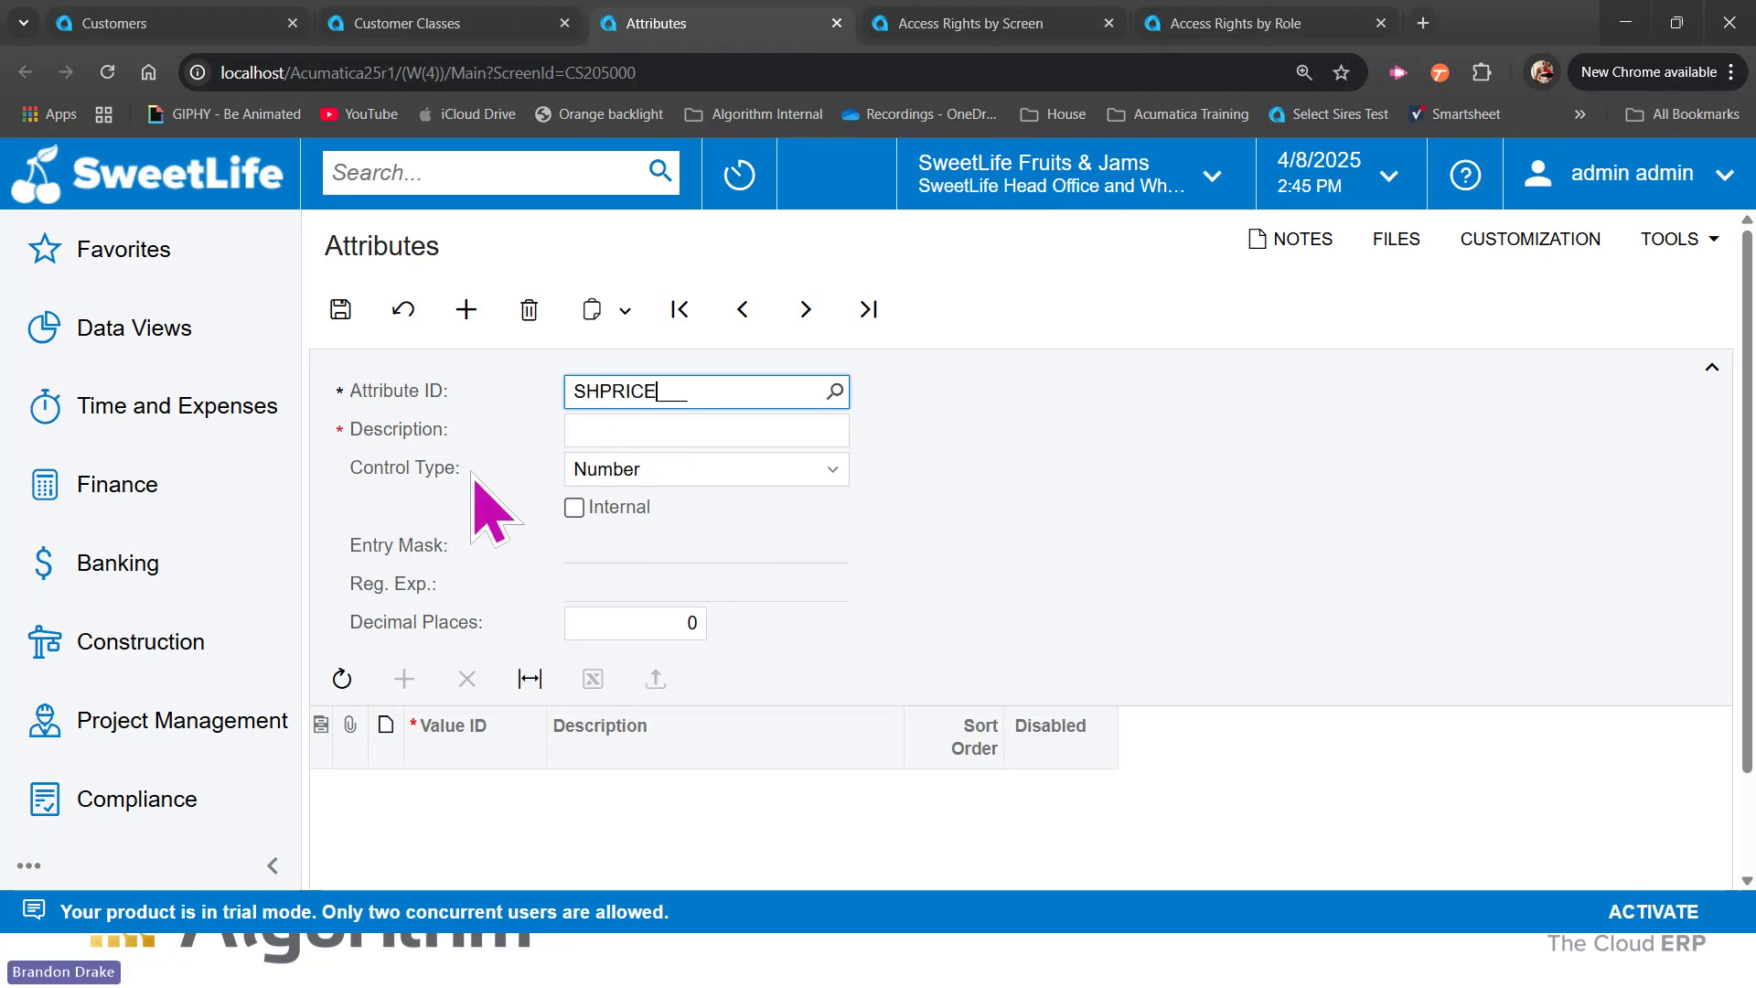
{"action": "key", "text": "Tab"}
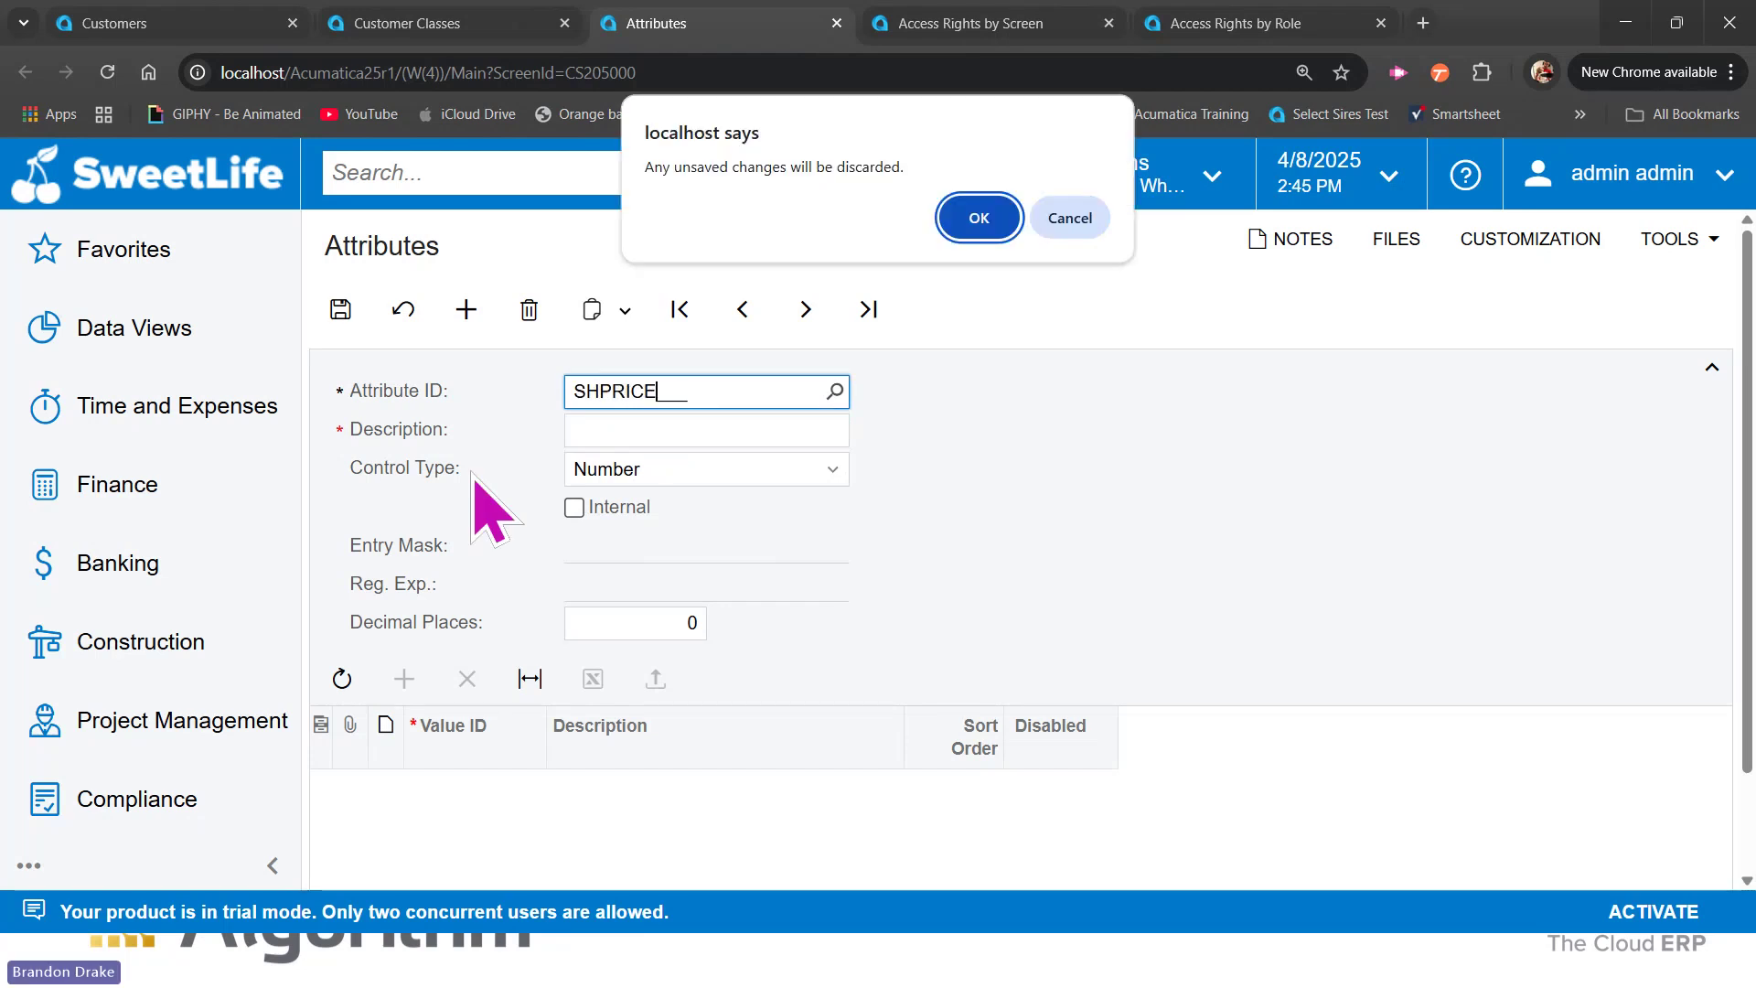
{"action": "key", "text": "Return"}
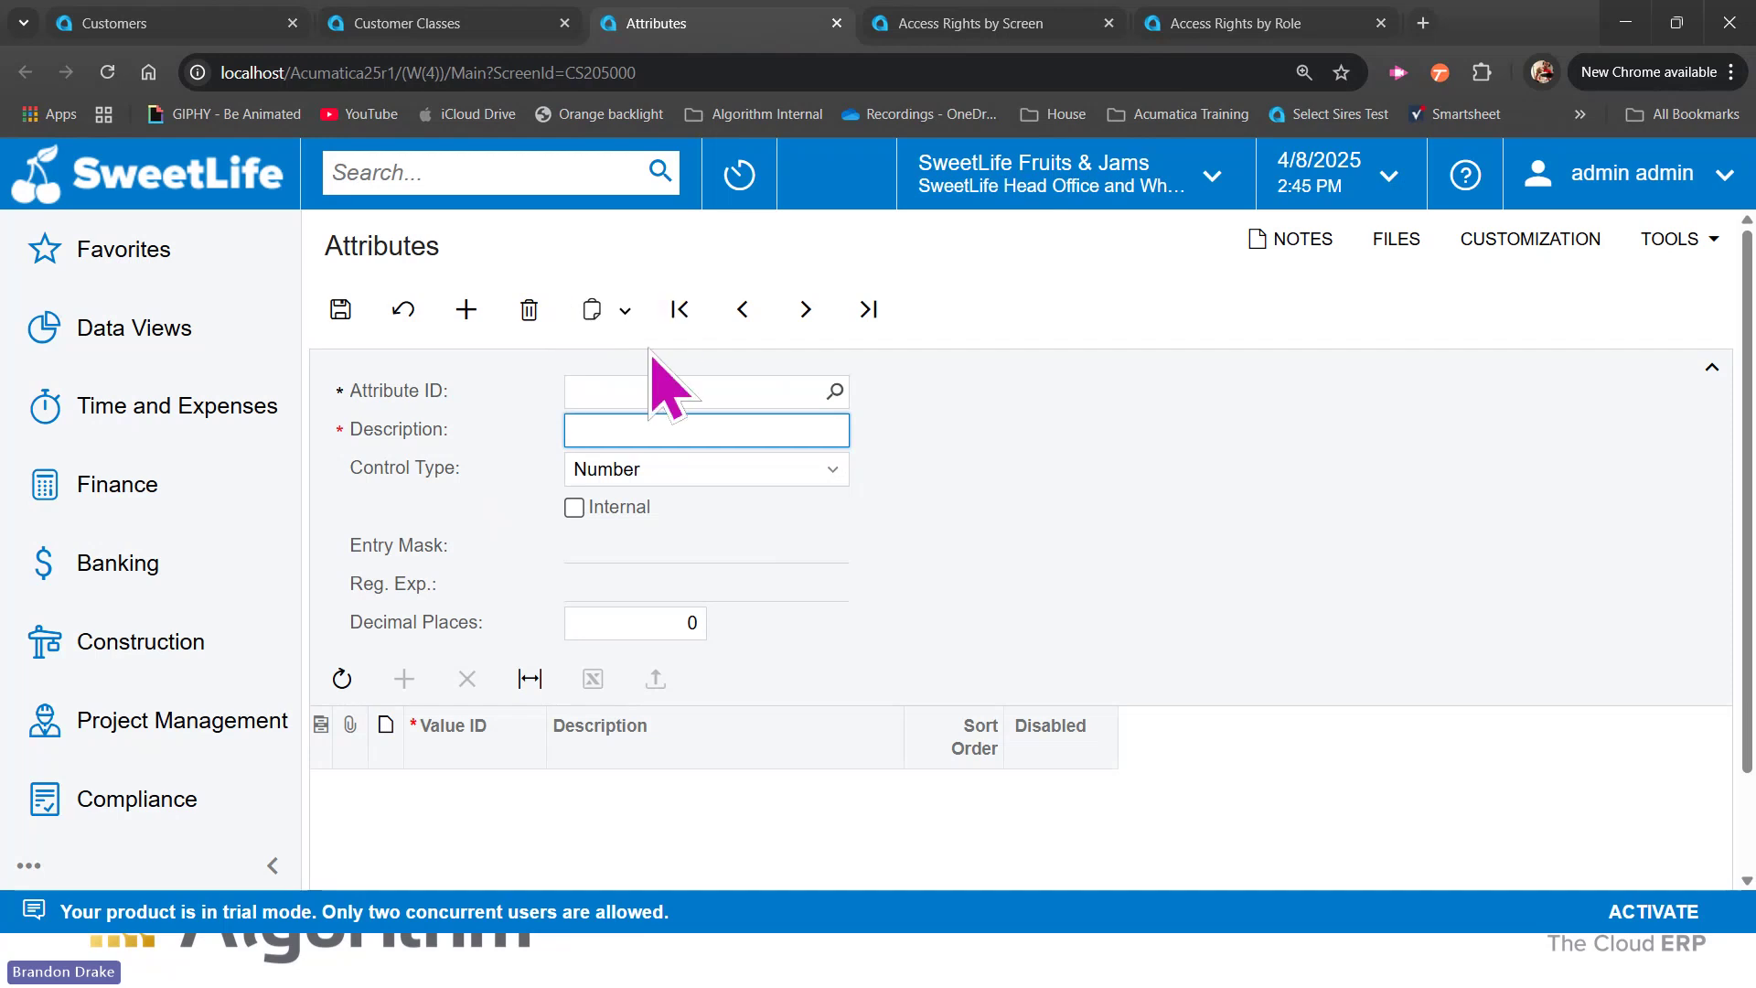
{"action": "left_click", "coordinate": [635, 390]}
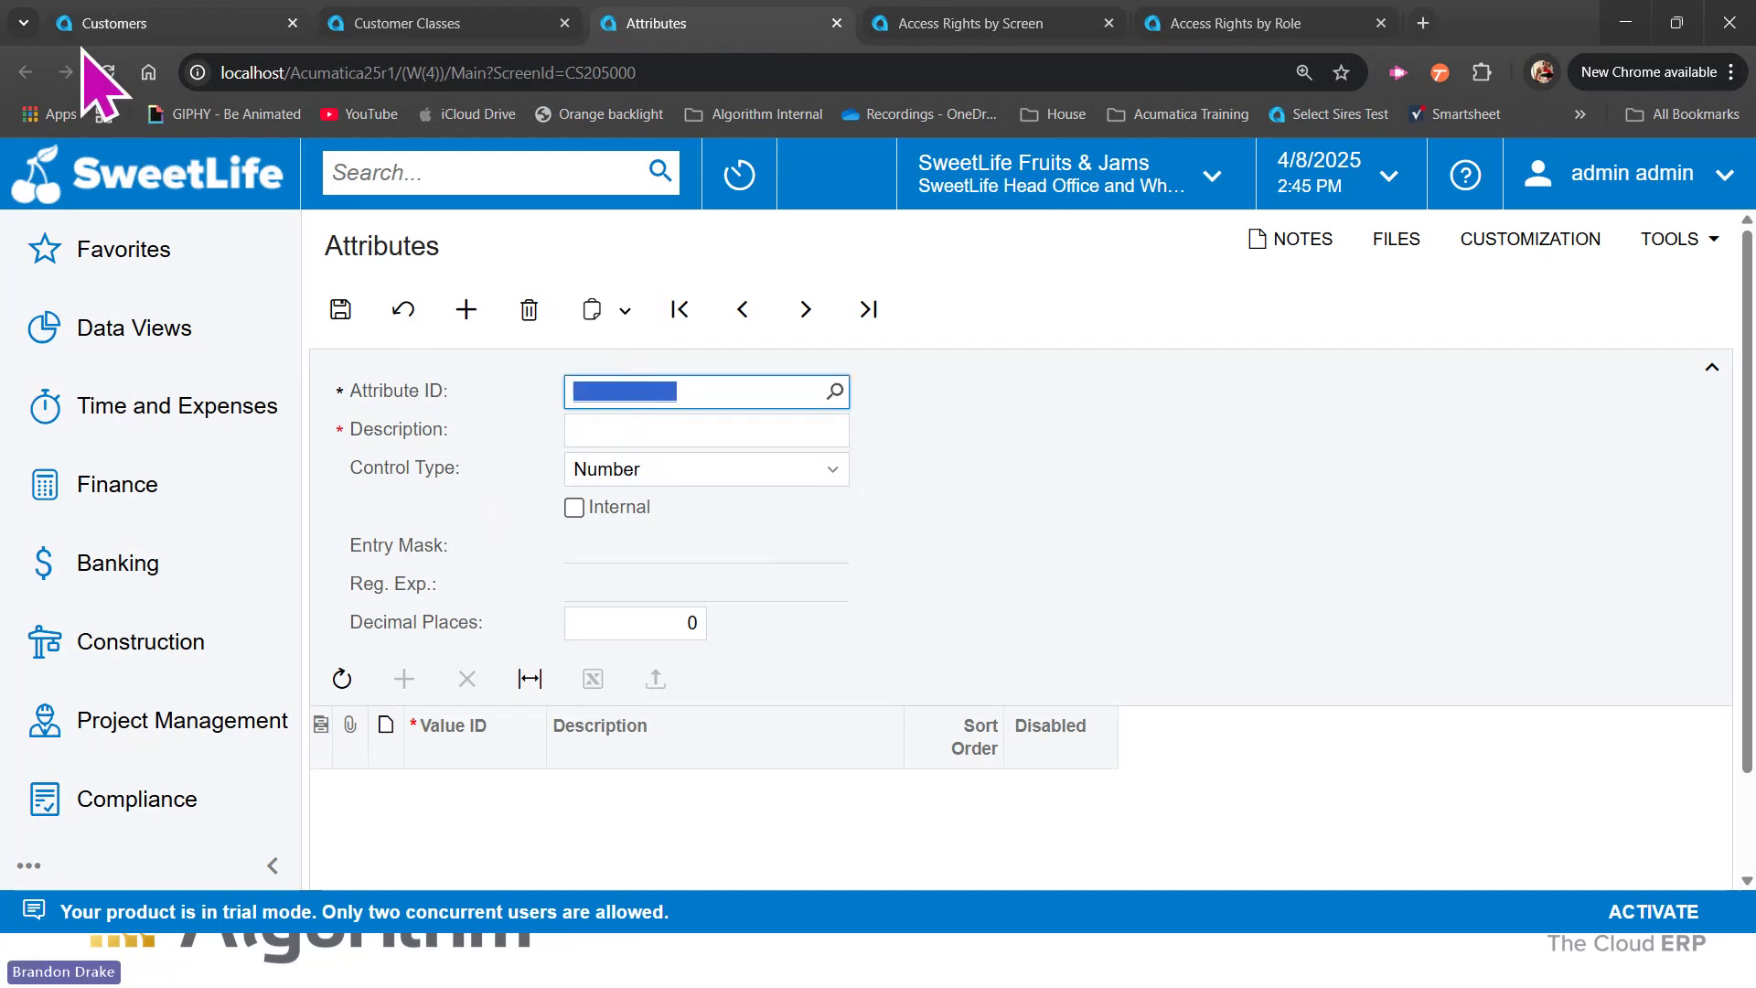
{"action": "left_click", "coordinate": [107, 72]}
{"action": "left_click", "coordinate": [988, 224]}
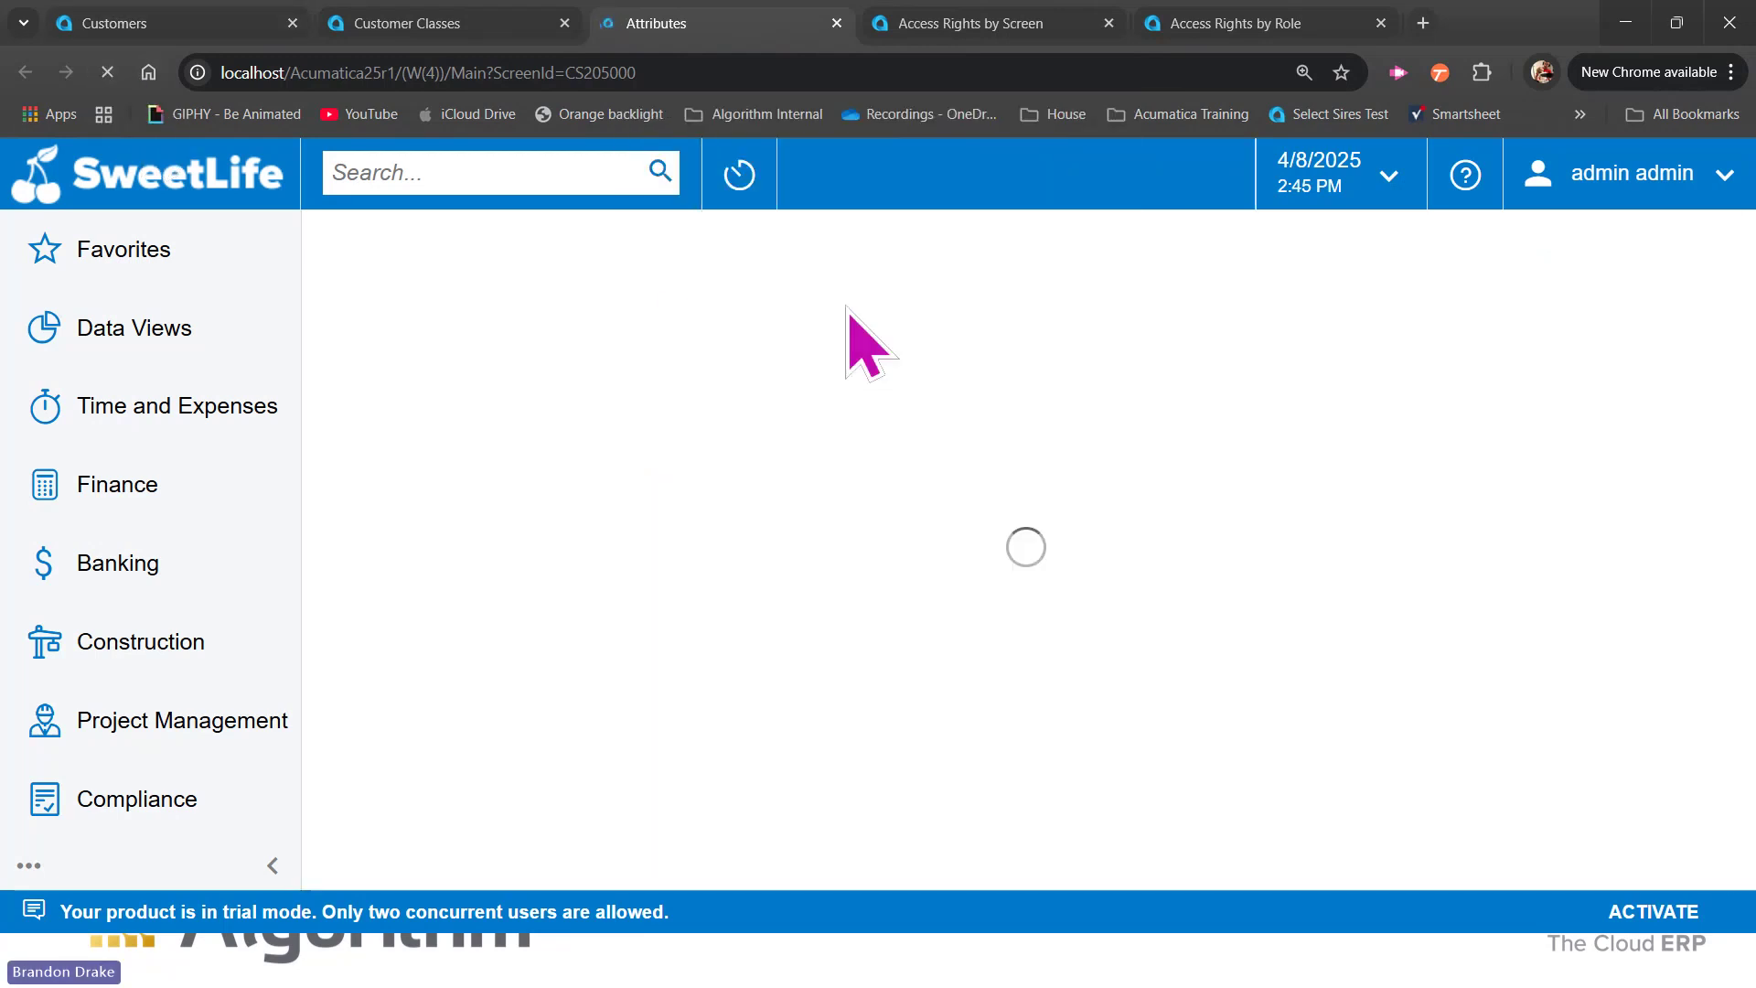
Step: Create and save the attribute SHPRICE with the description Share Price, control type Number and 2 decimal places
{"action": "left_click", "coordinate": [827, 472]}
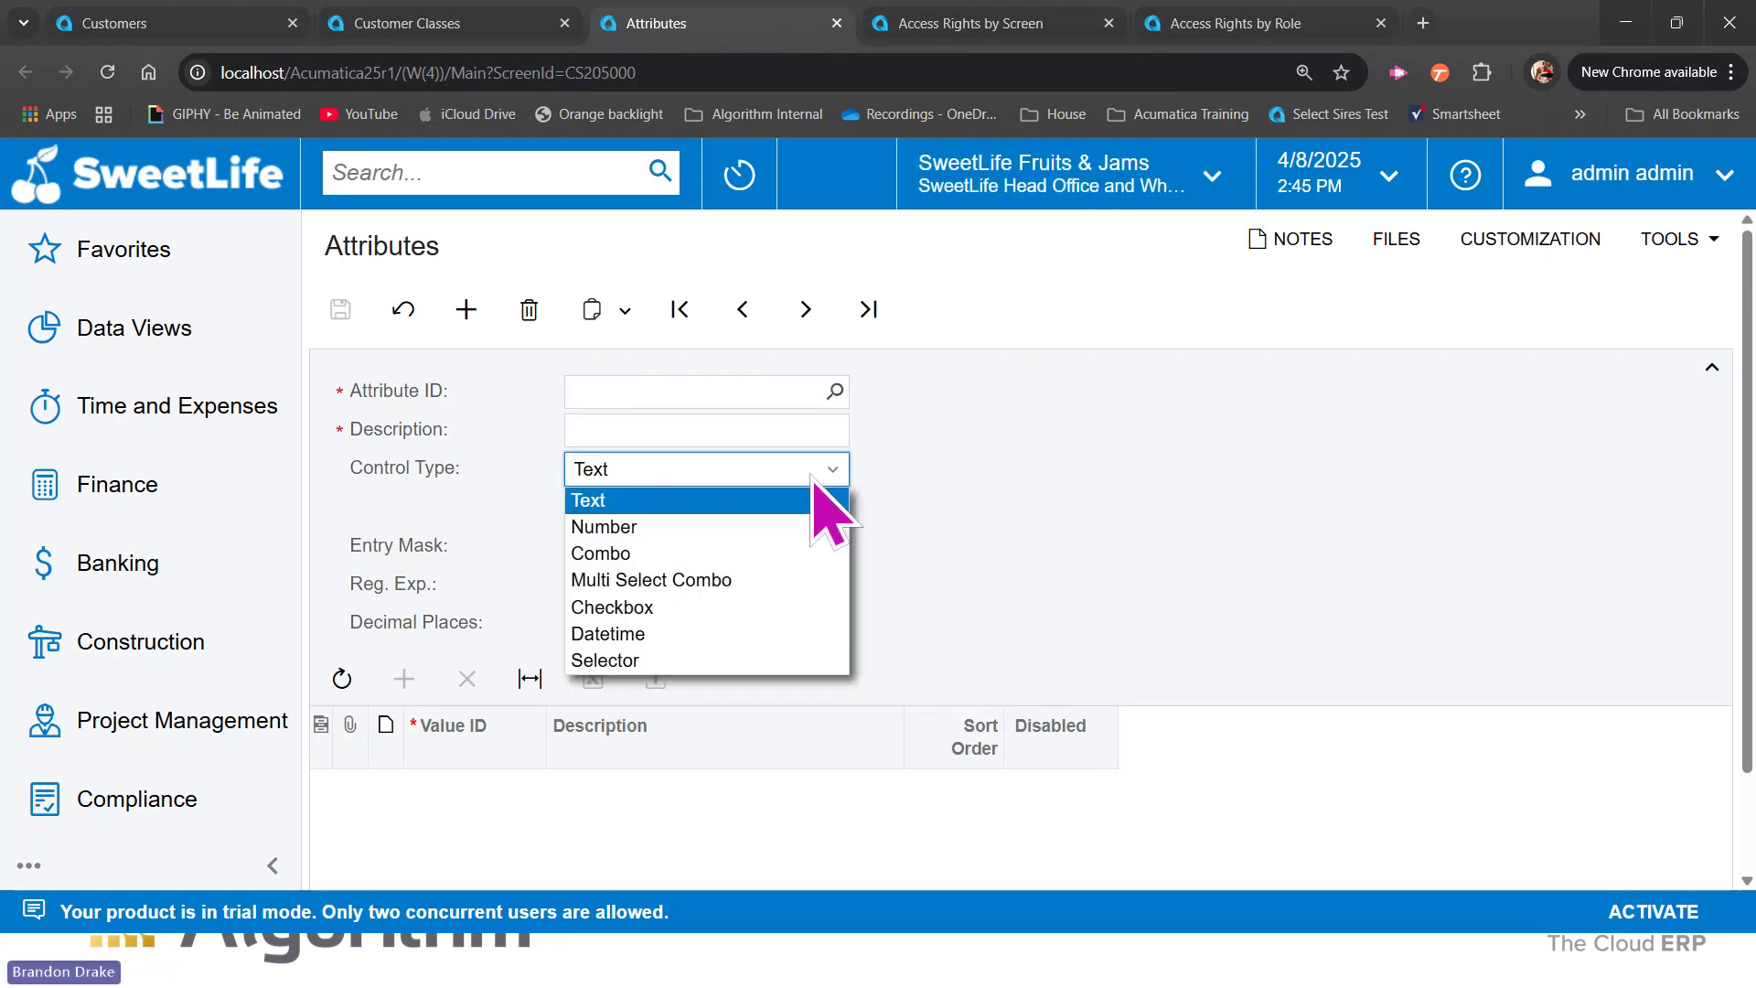
{"action": "left_click", "coordinate": [636, 390]}
{"action": "type", "text": "SHPRICE"}
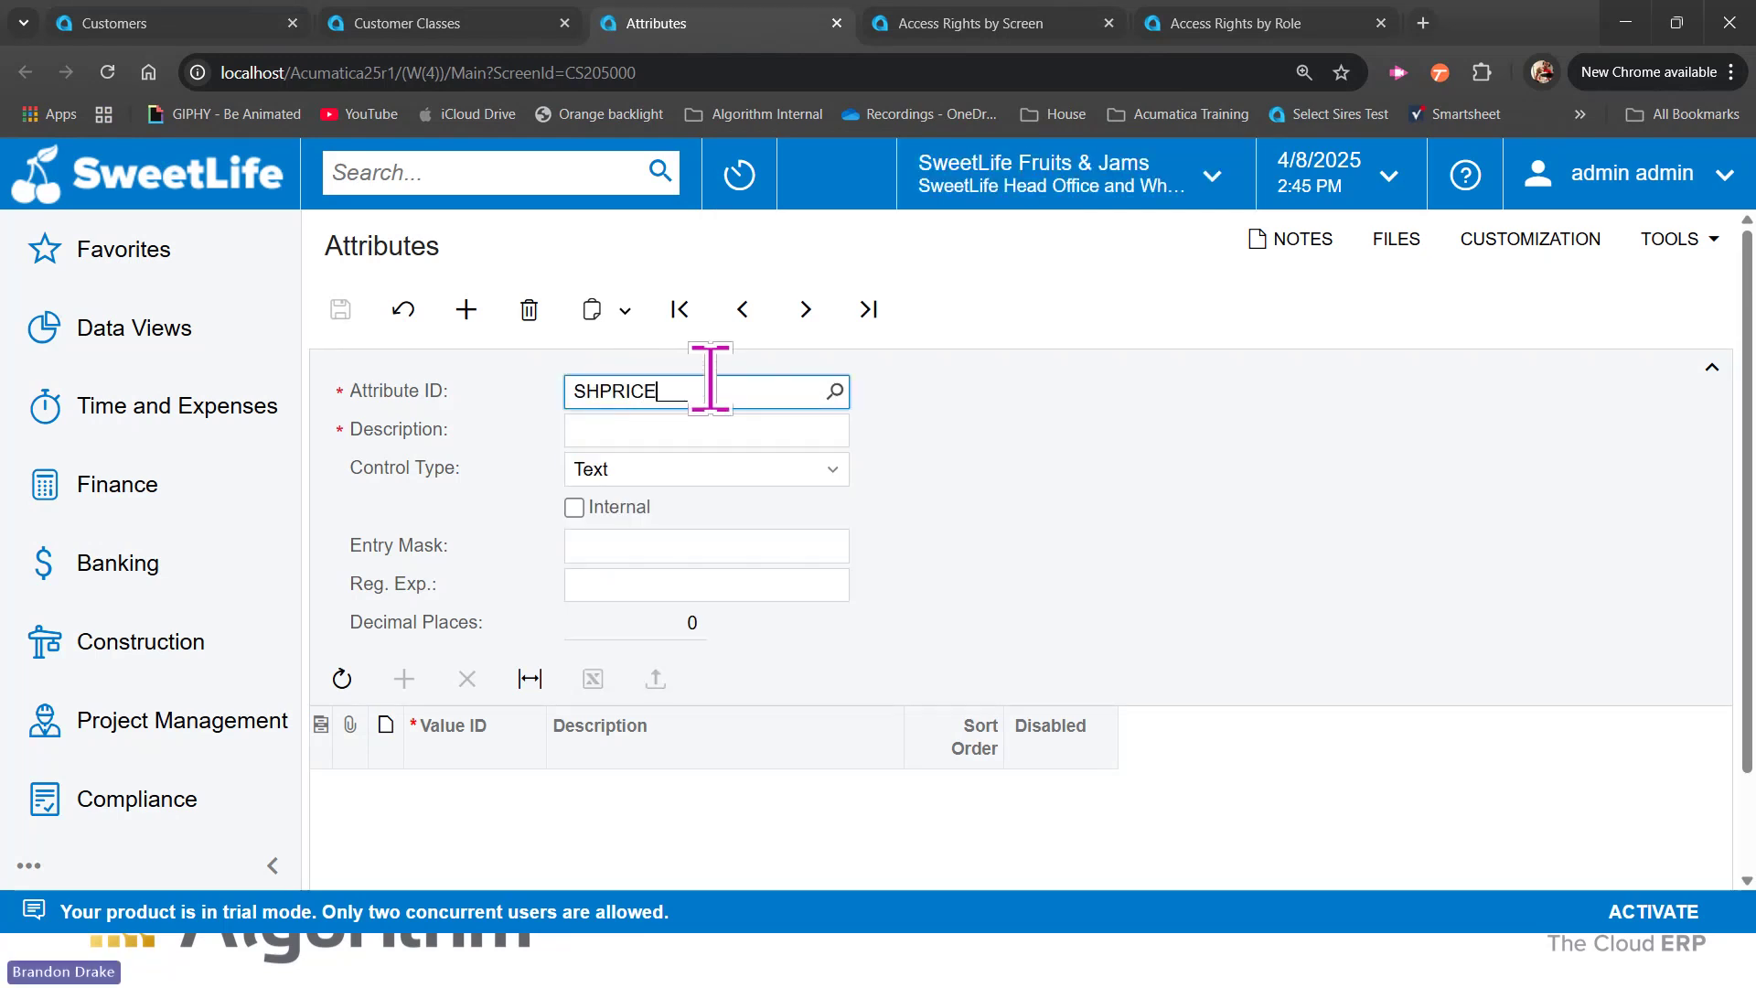
{"action": "left_click", "coordinate": [683, 437]}
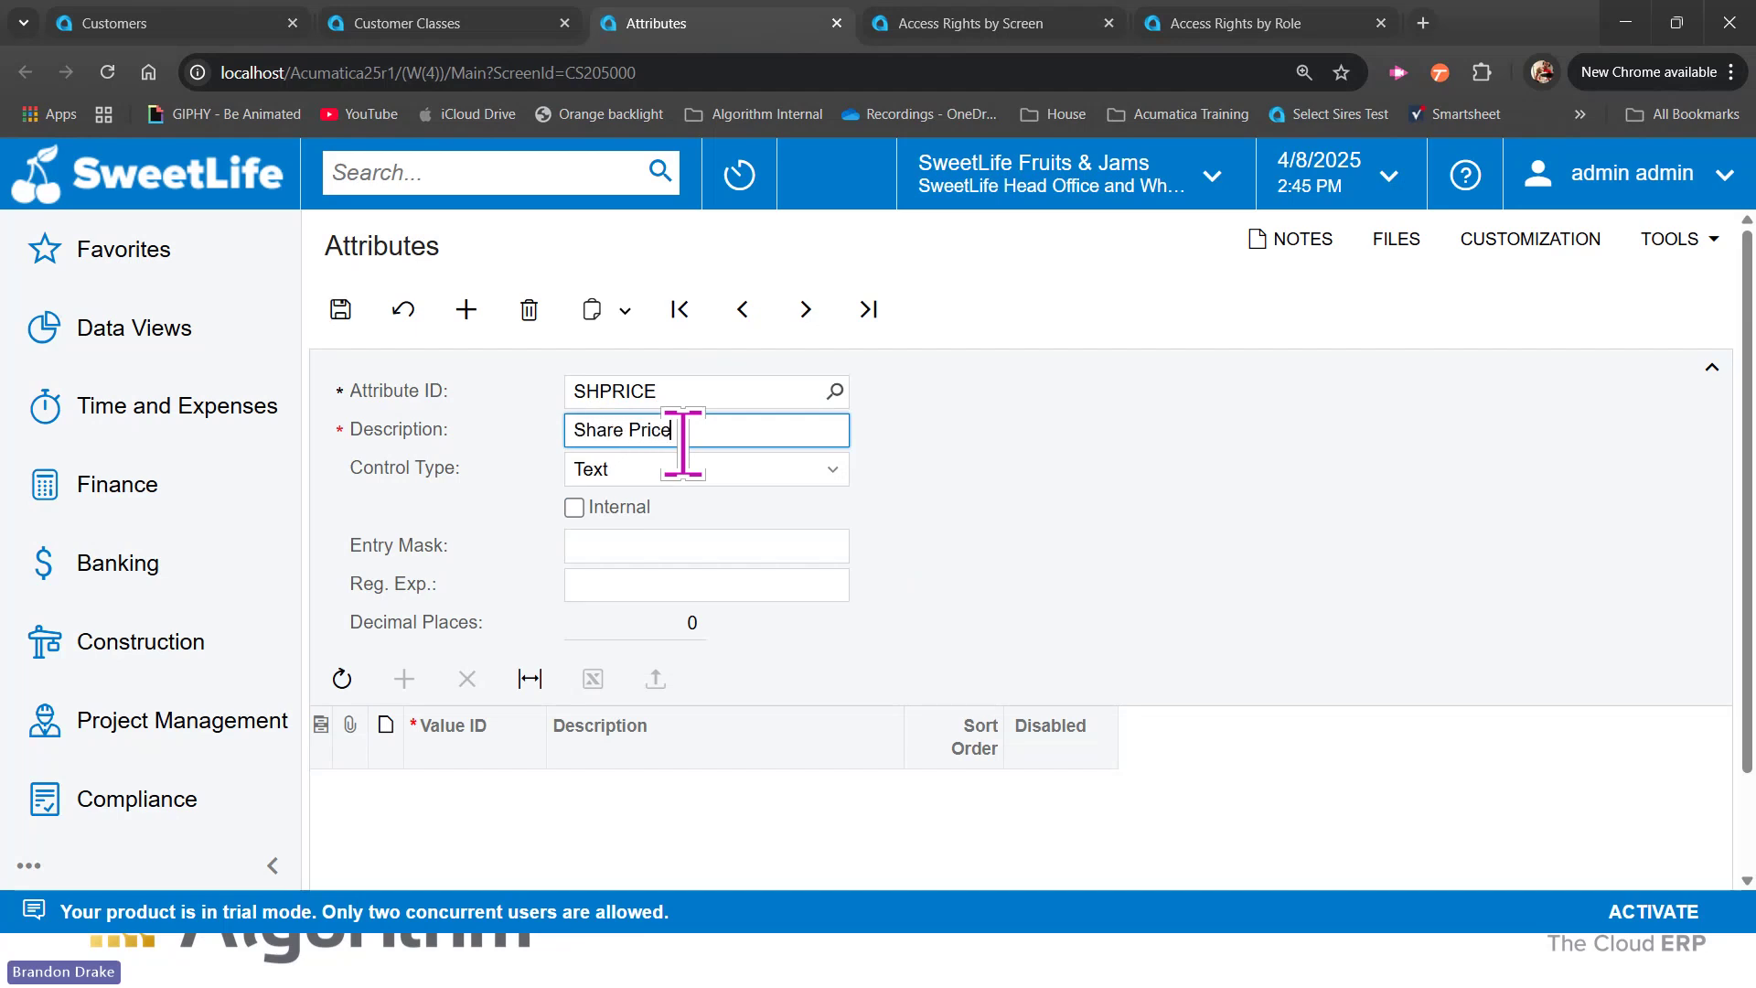
{"action": "left_click", "coordinate": [828, 471]}
{"action": "left_click", "coordinate": [670, 527]}
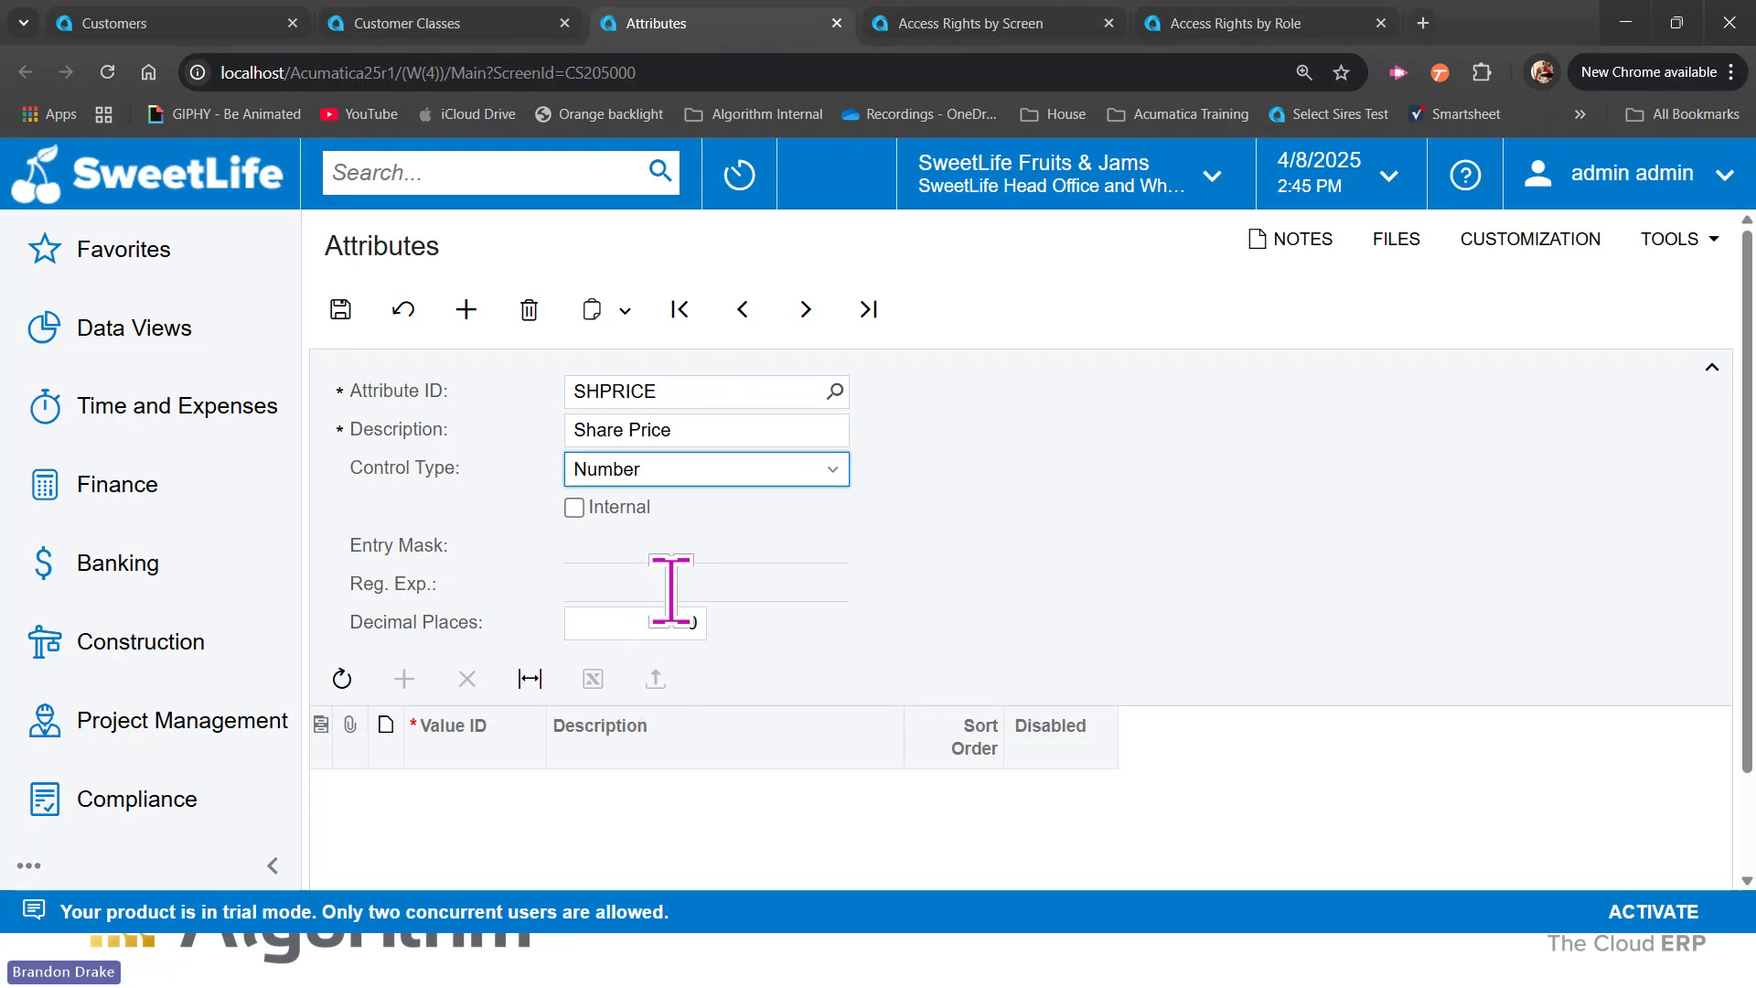
{"action": "left_click", "coordinate": [694, 619]}
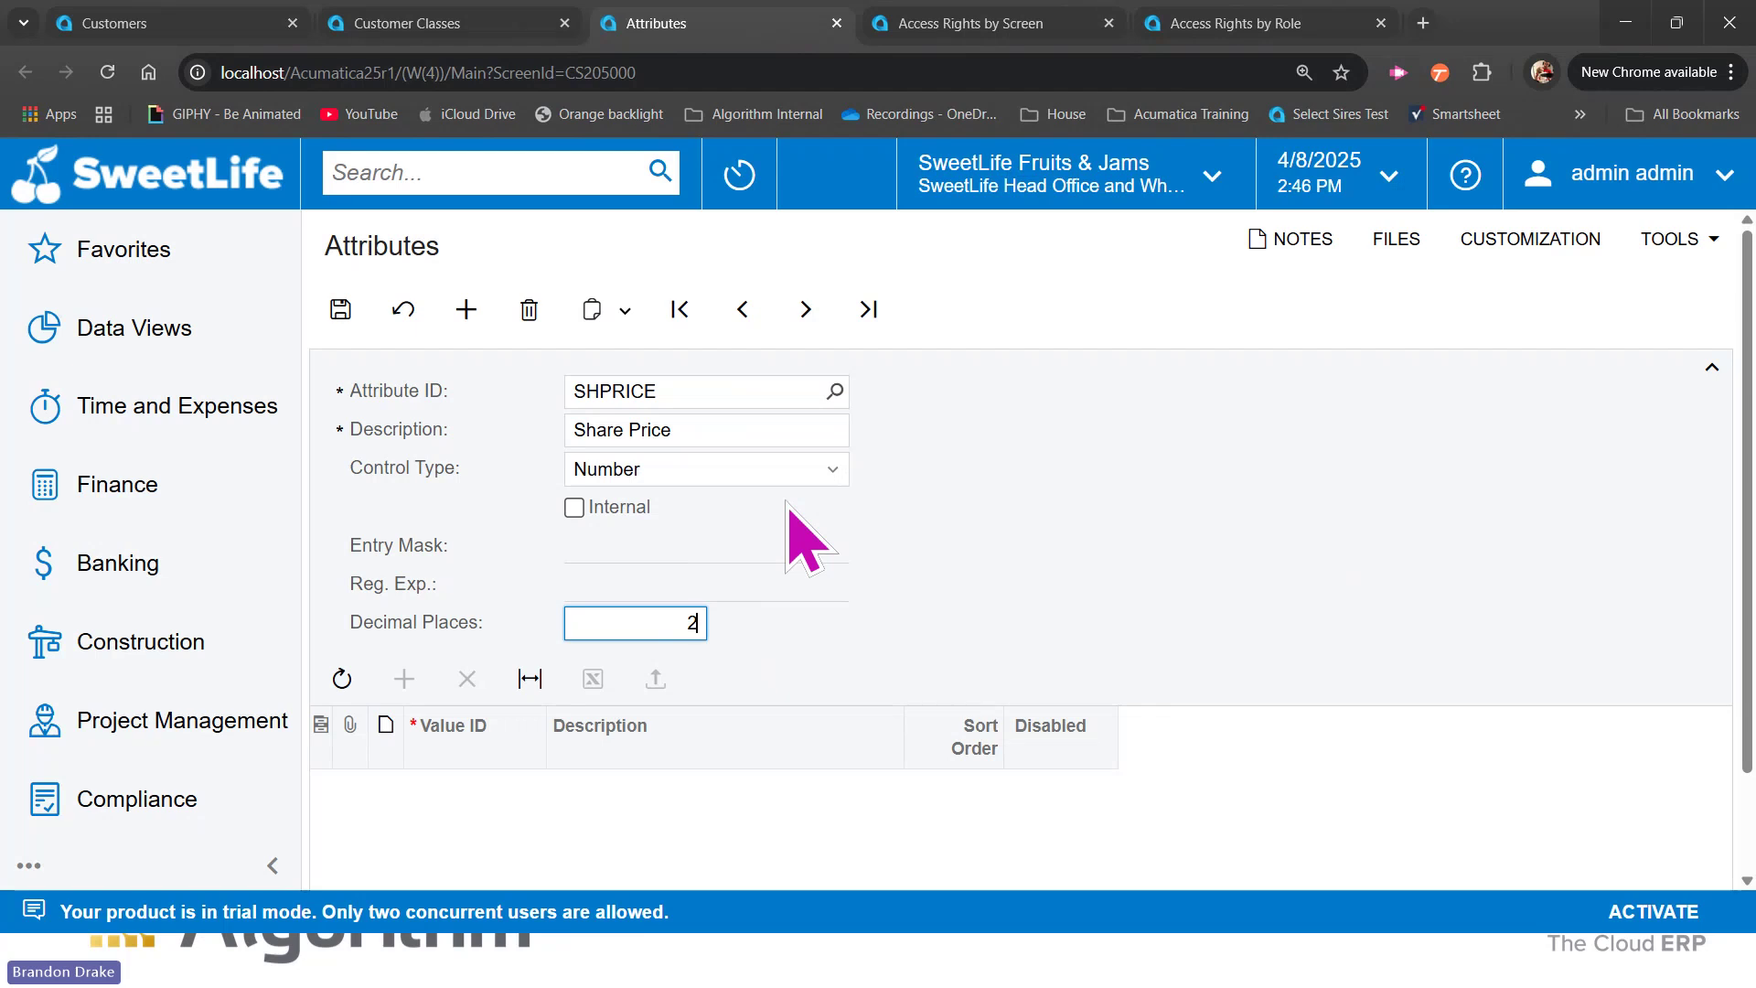
{"action": "left_click", "coordinate": [340, 309]}
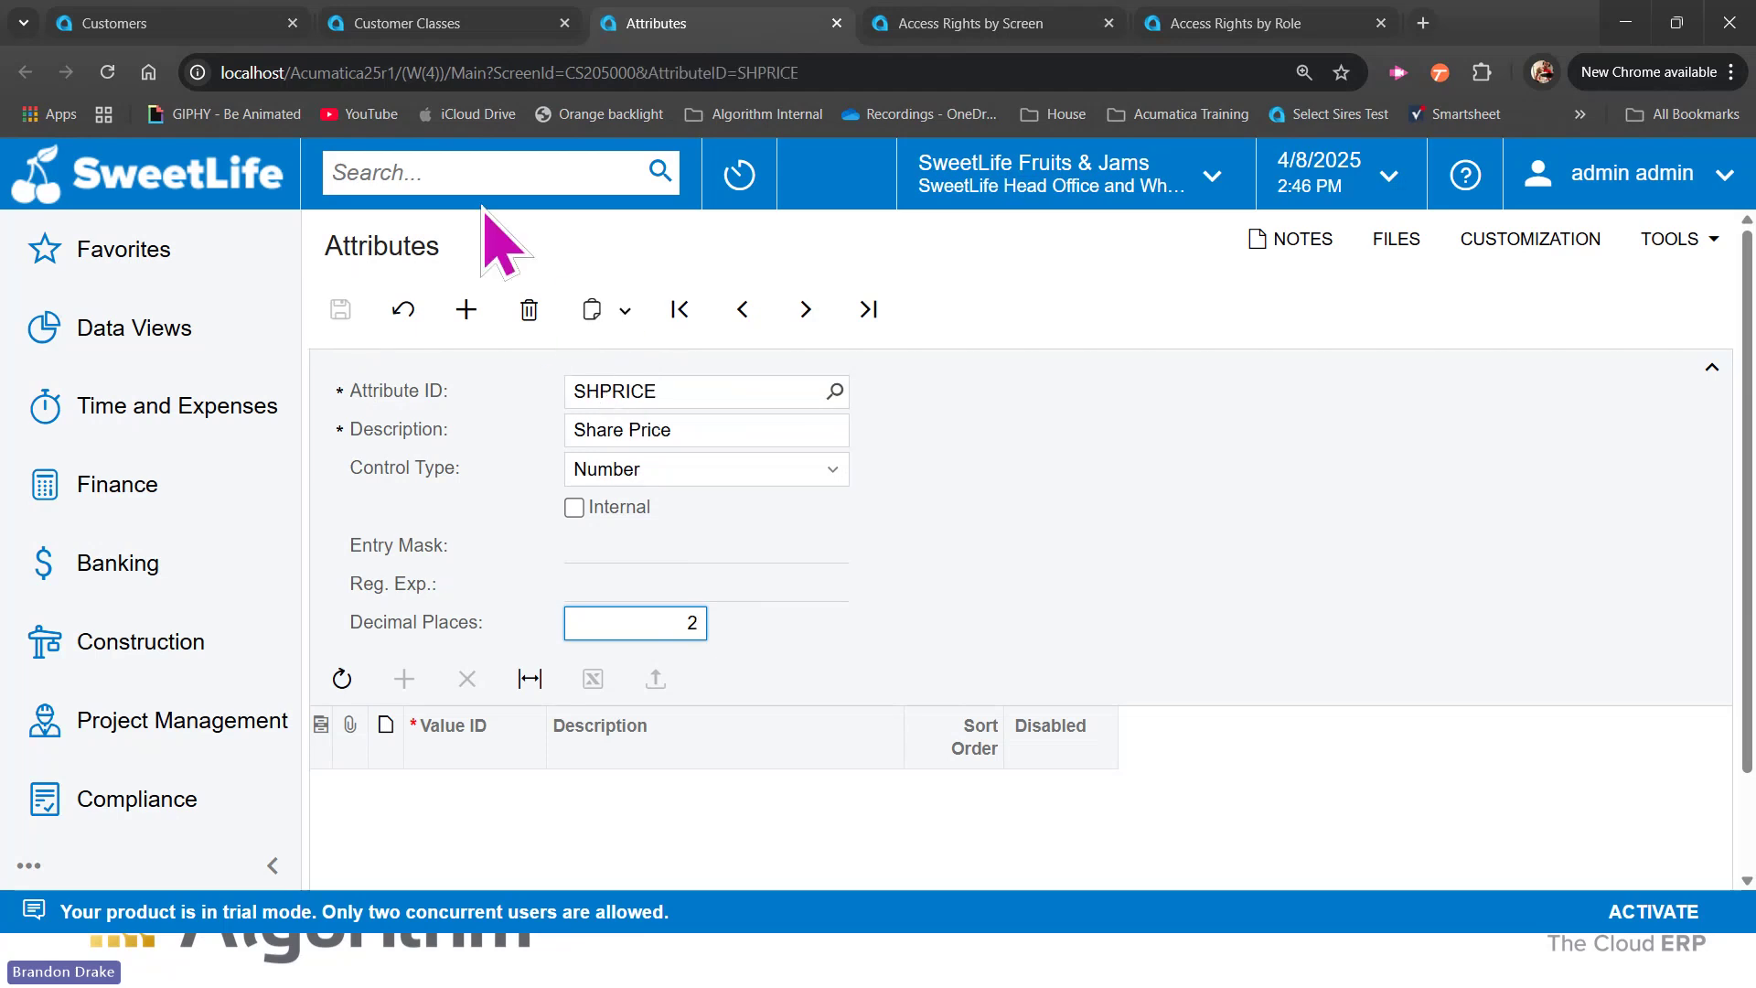
Step: Add the SHPRICE attribute to the DEFAULT customer class and save the class
{"action": "left_click", "coordinate": [448, 27]}
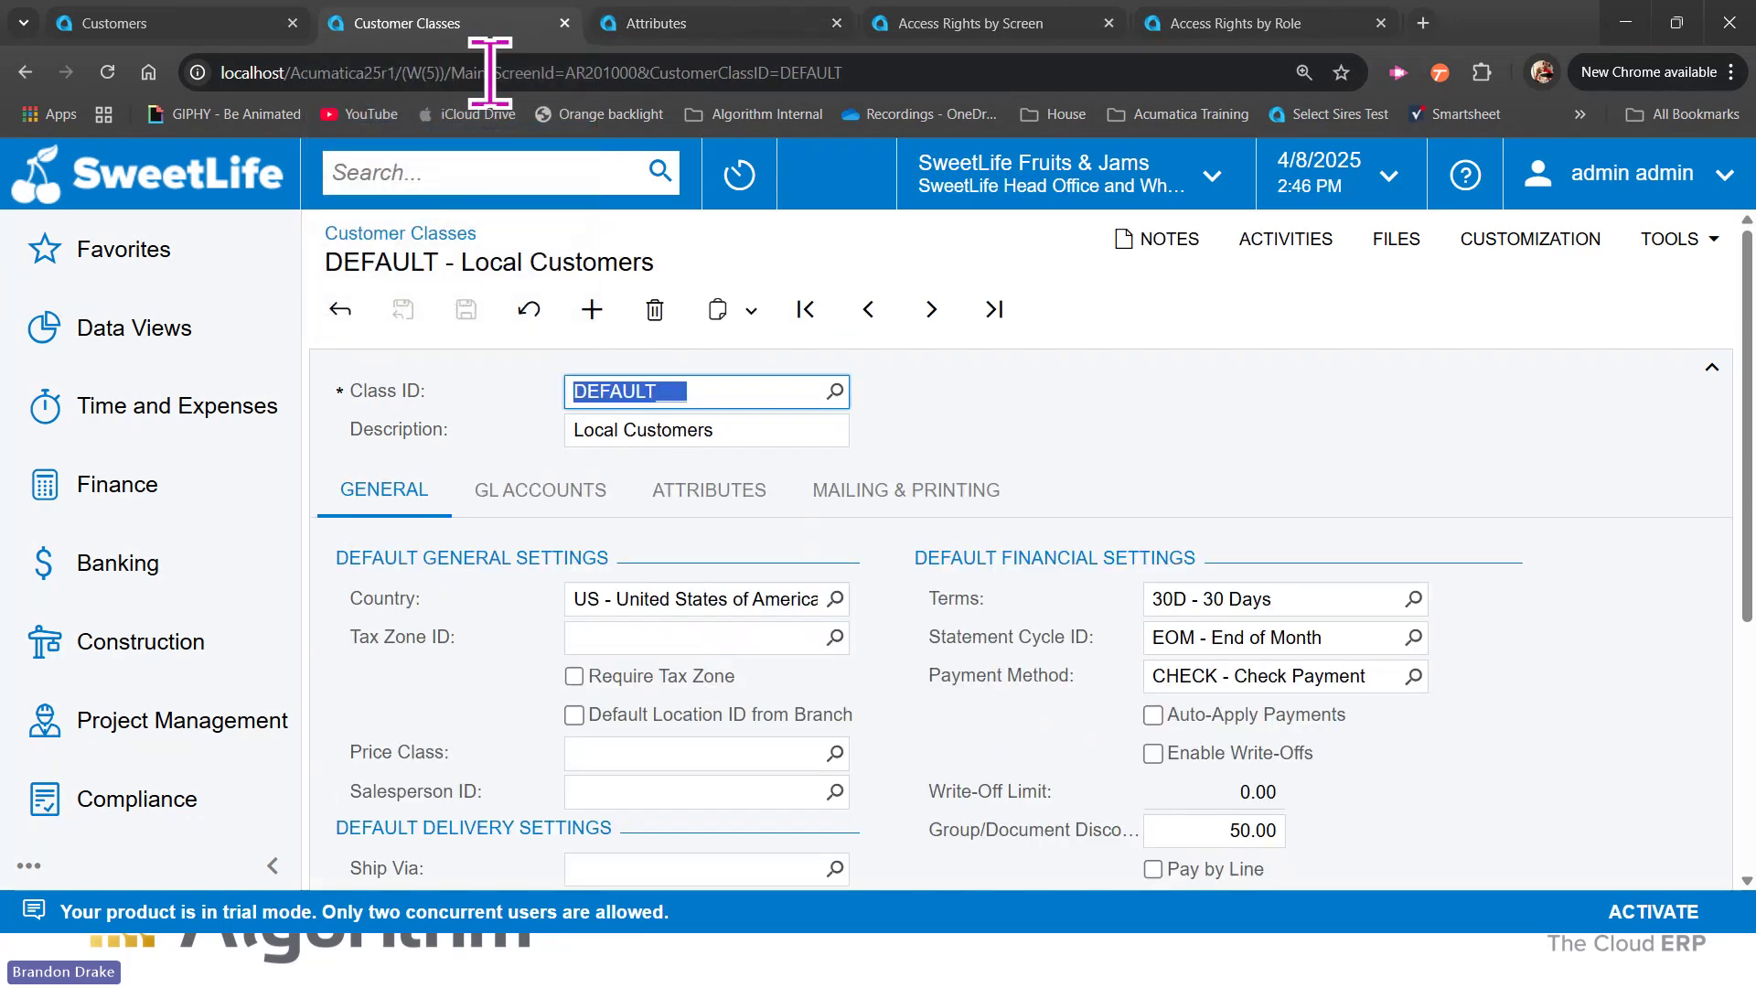
{"action": "left_click", "coordinate": [737, 506]}
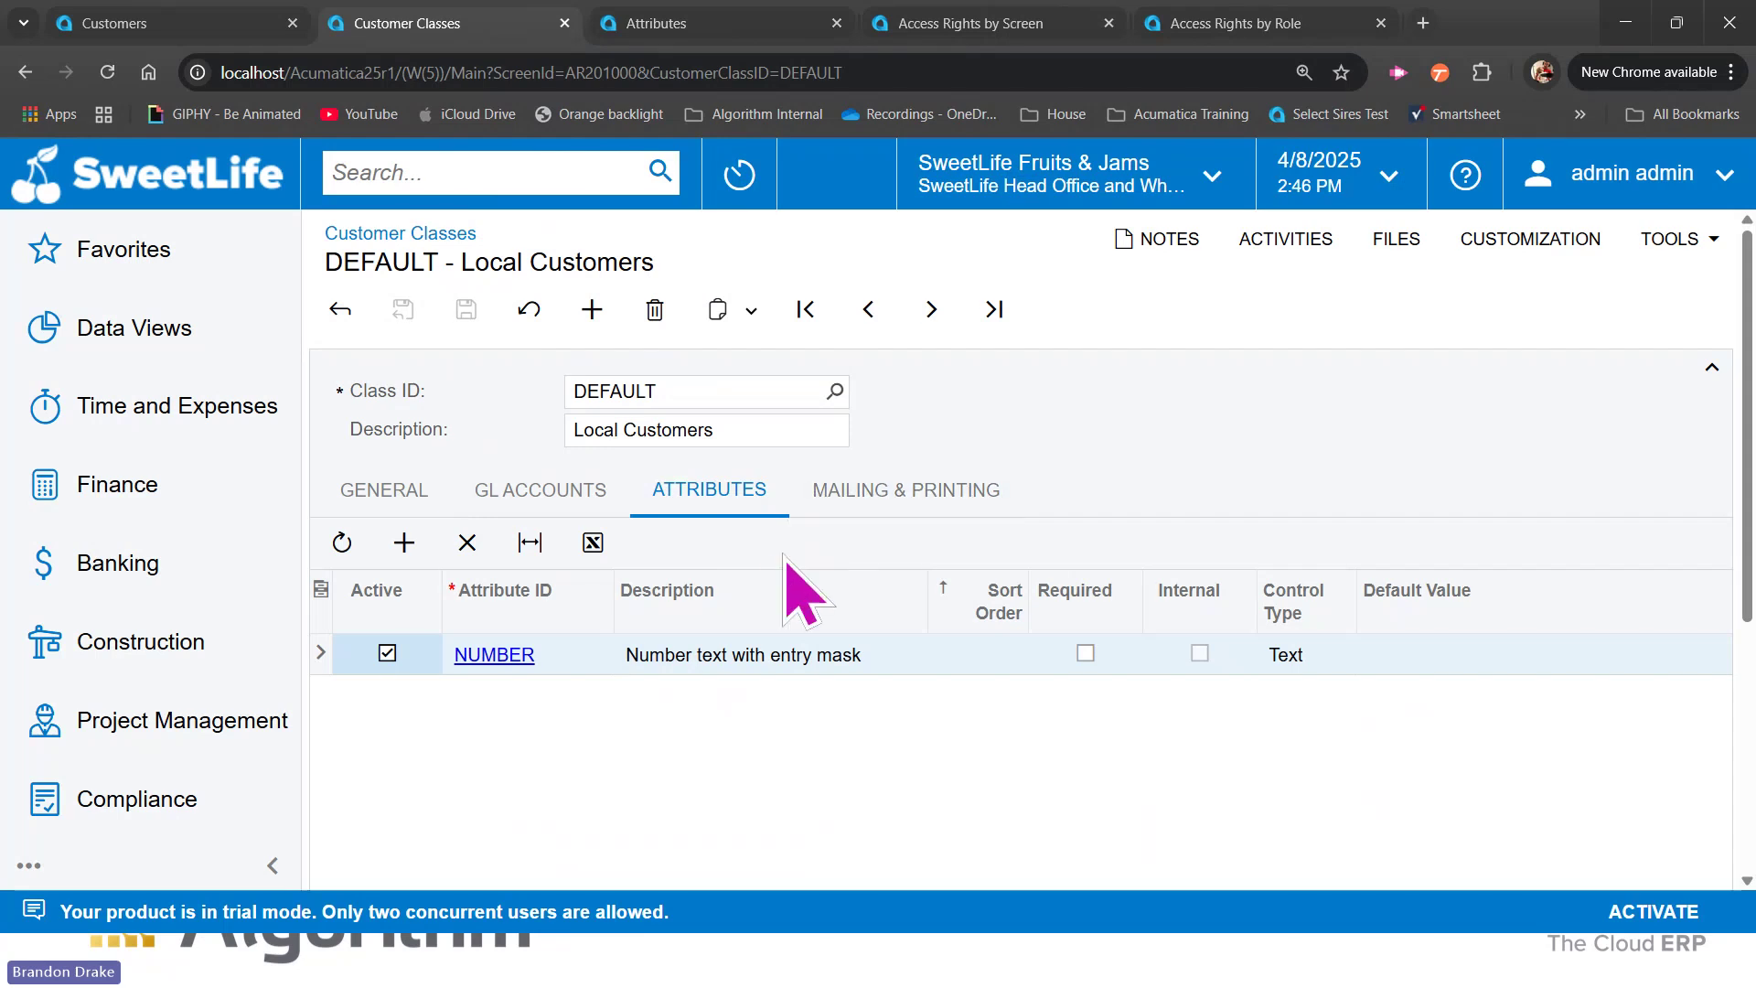
{"action": "left_click", "coordinate": [403, 543]}
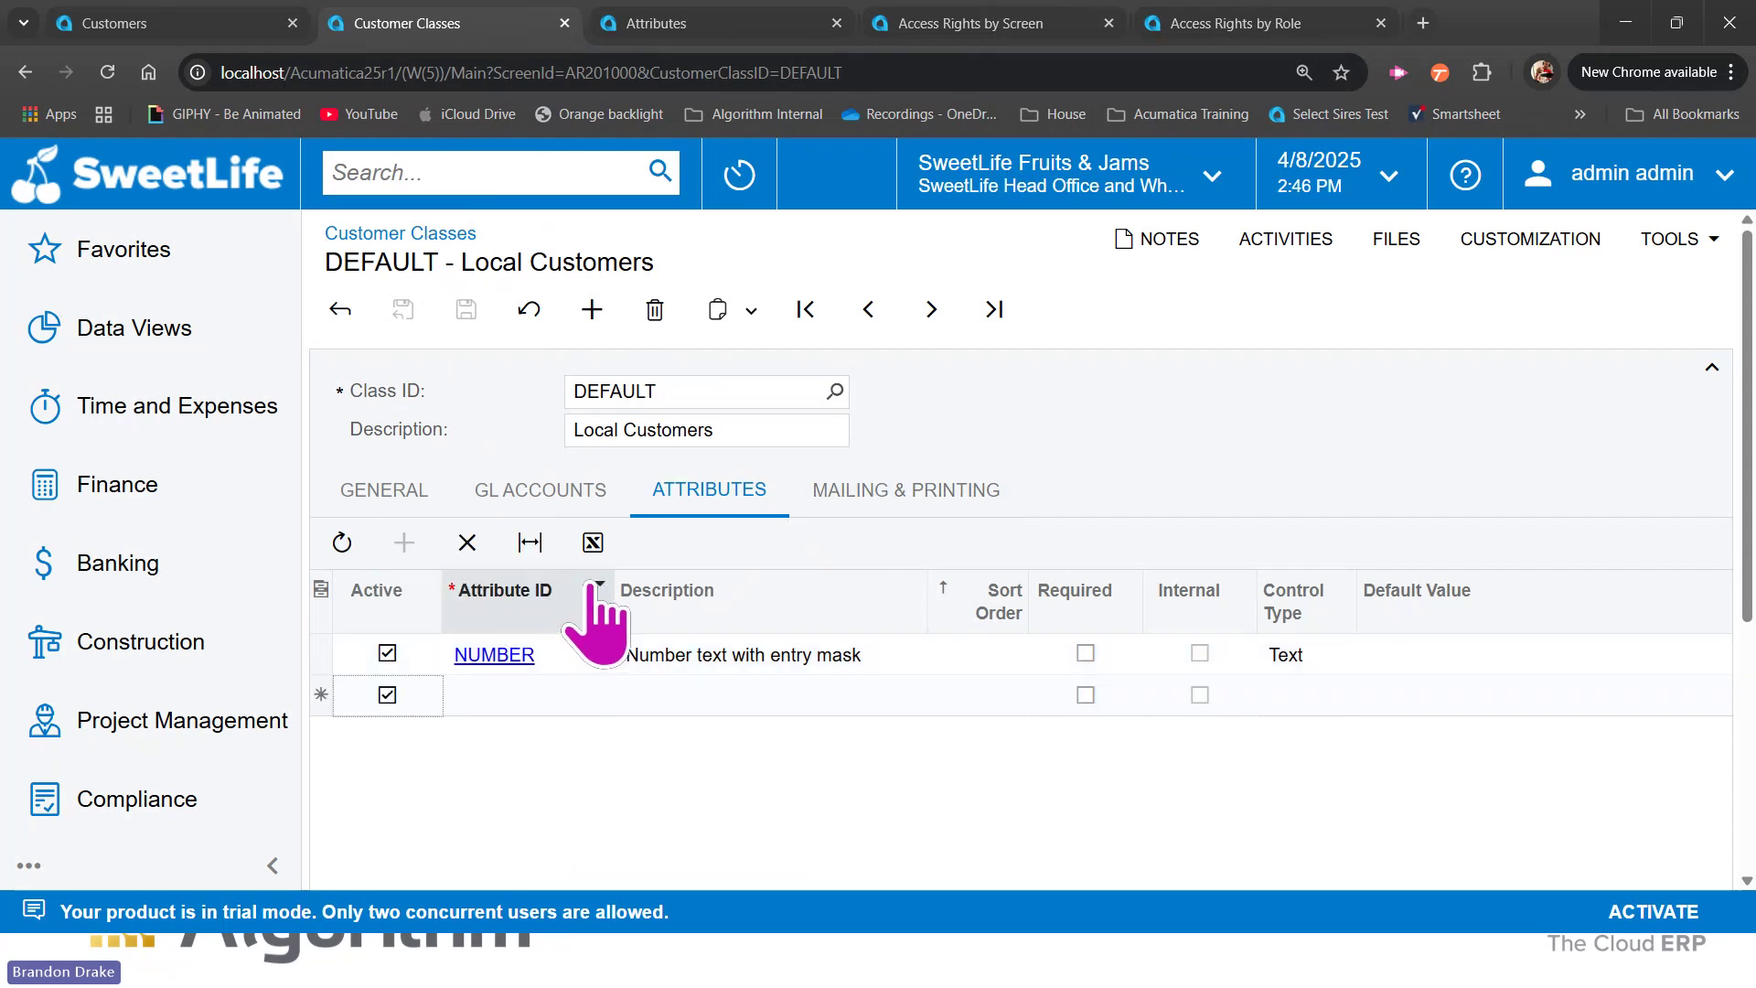
{"action": "left_click", "coordinate": [556, 694]}
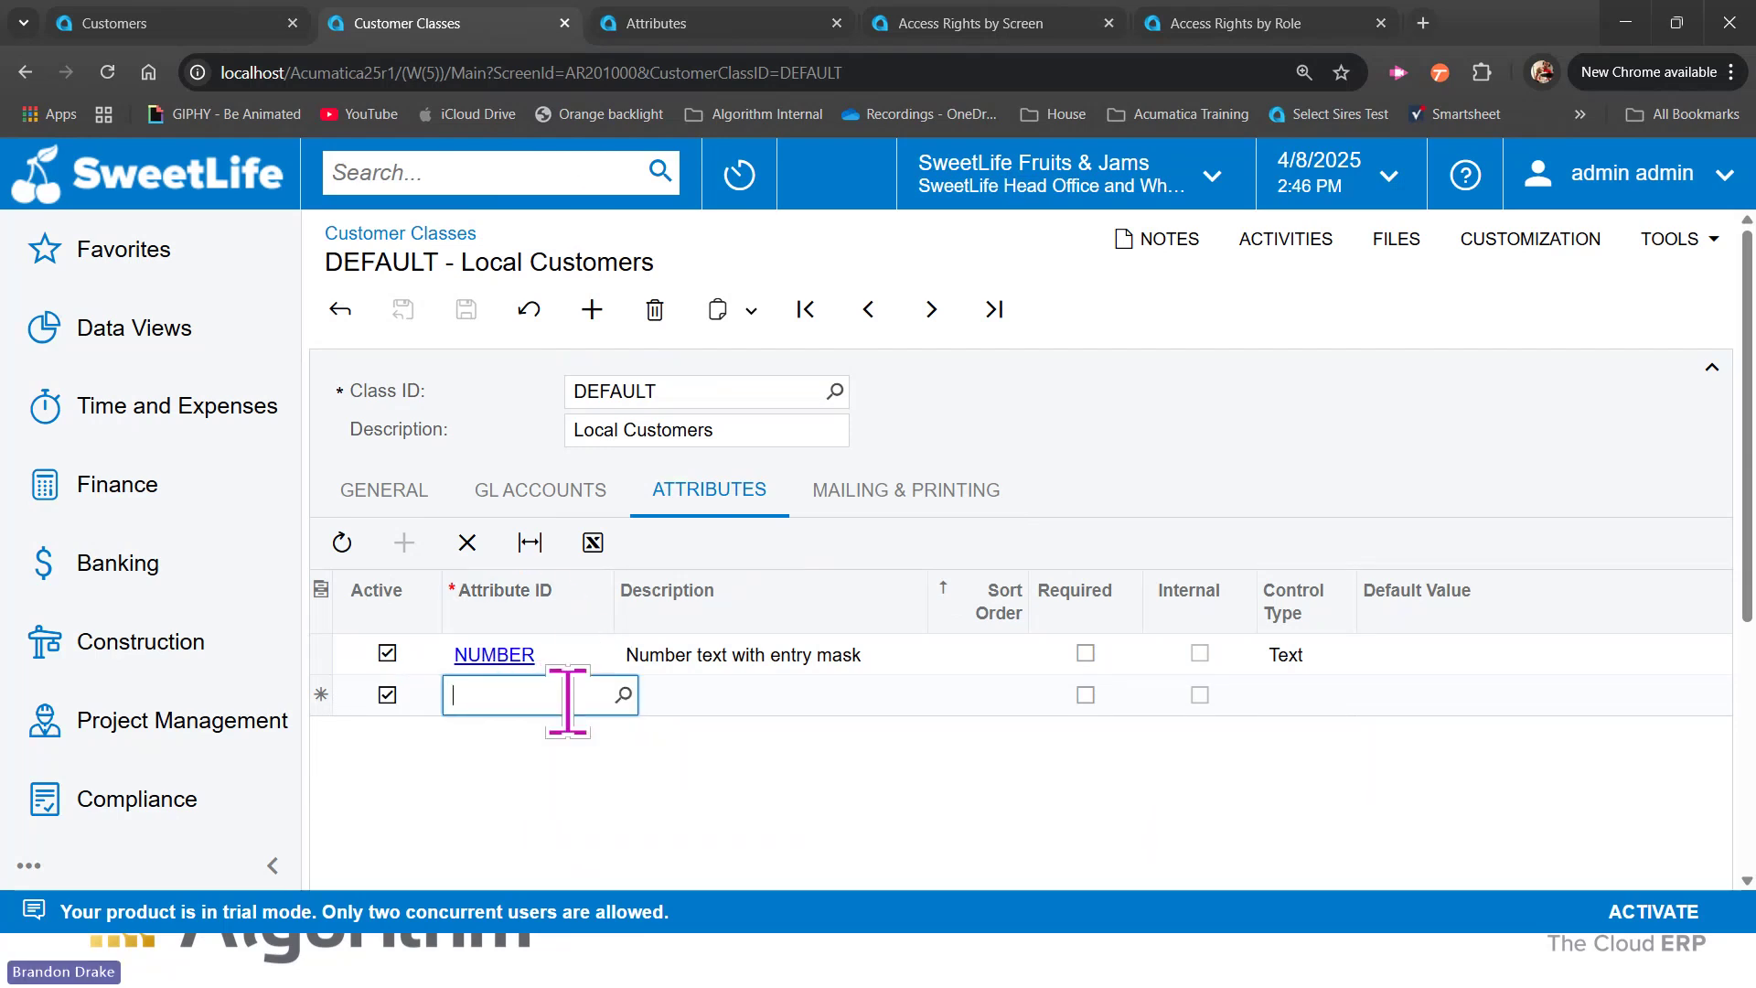
{"action": "left_click", "coordinate": [624, 695]}
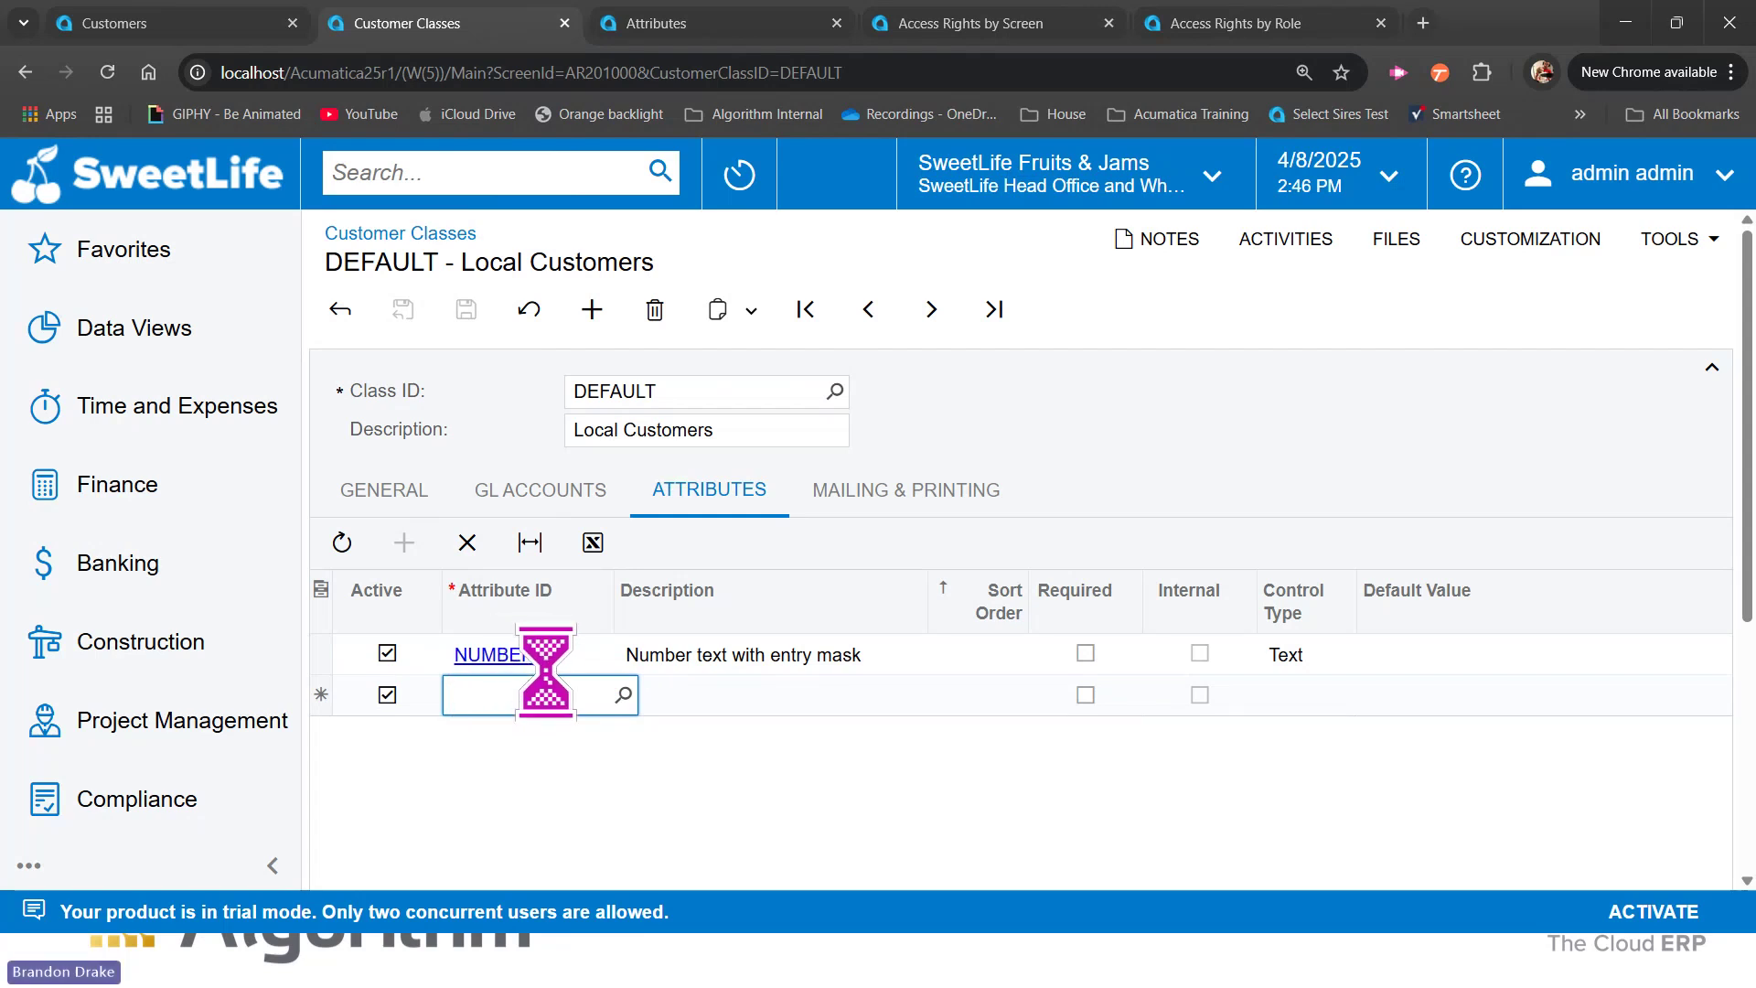
{"action": "left_click", "coordinate": [666, 35]}
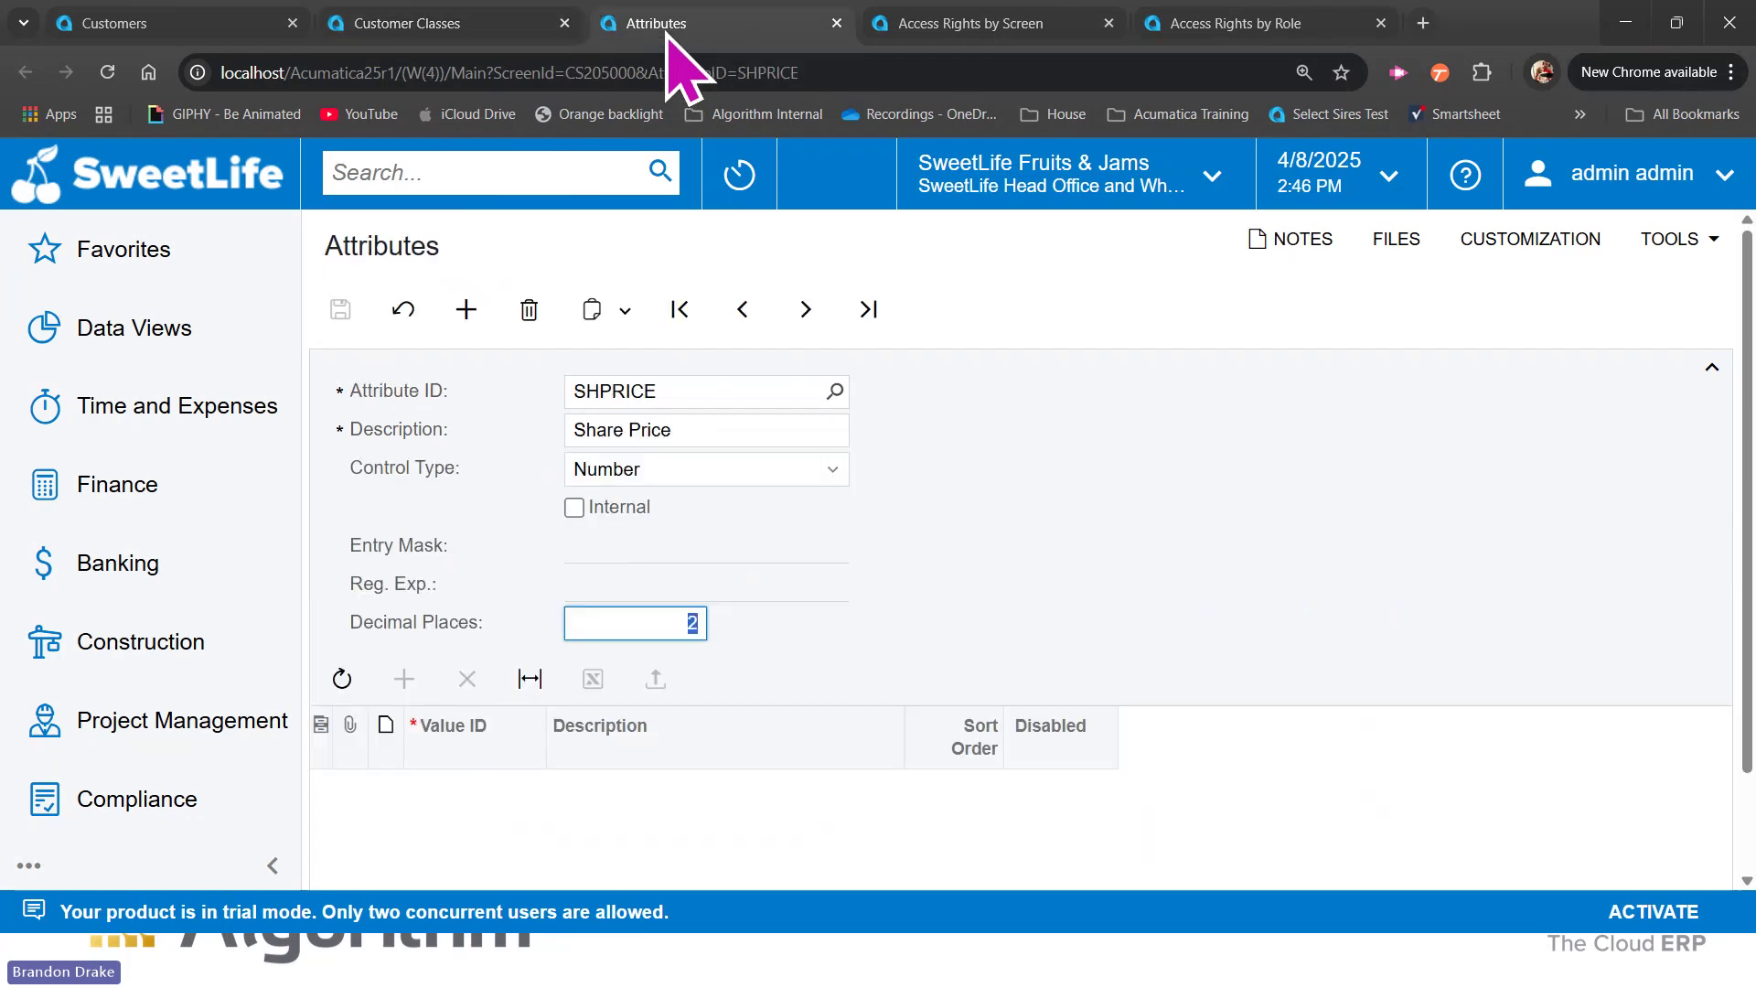
{"action": "left_click", "coordinate": [446, 28]}
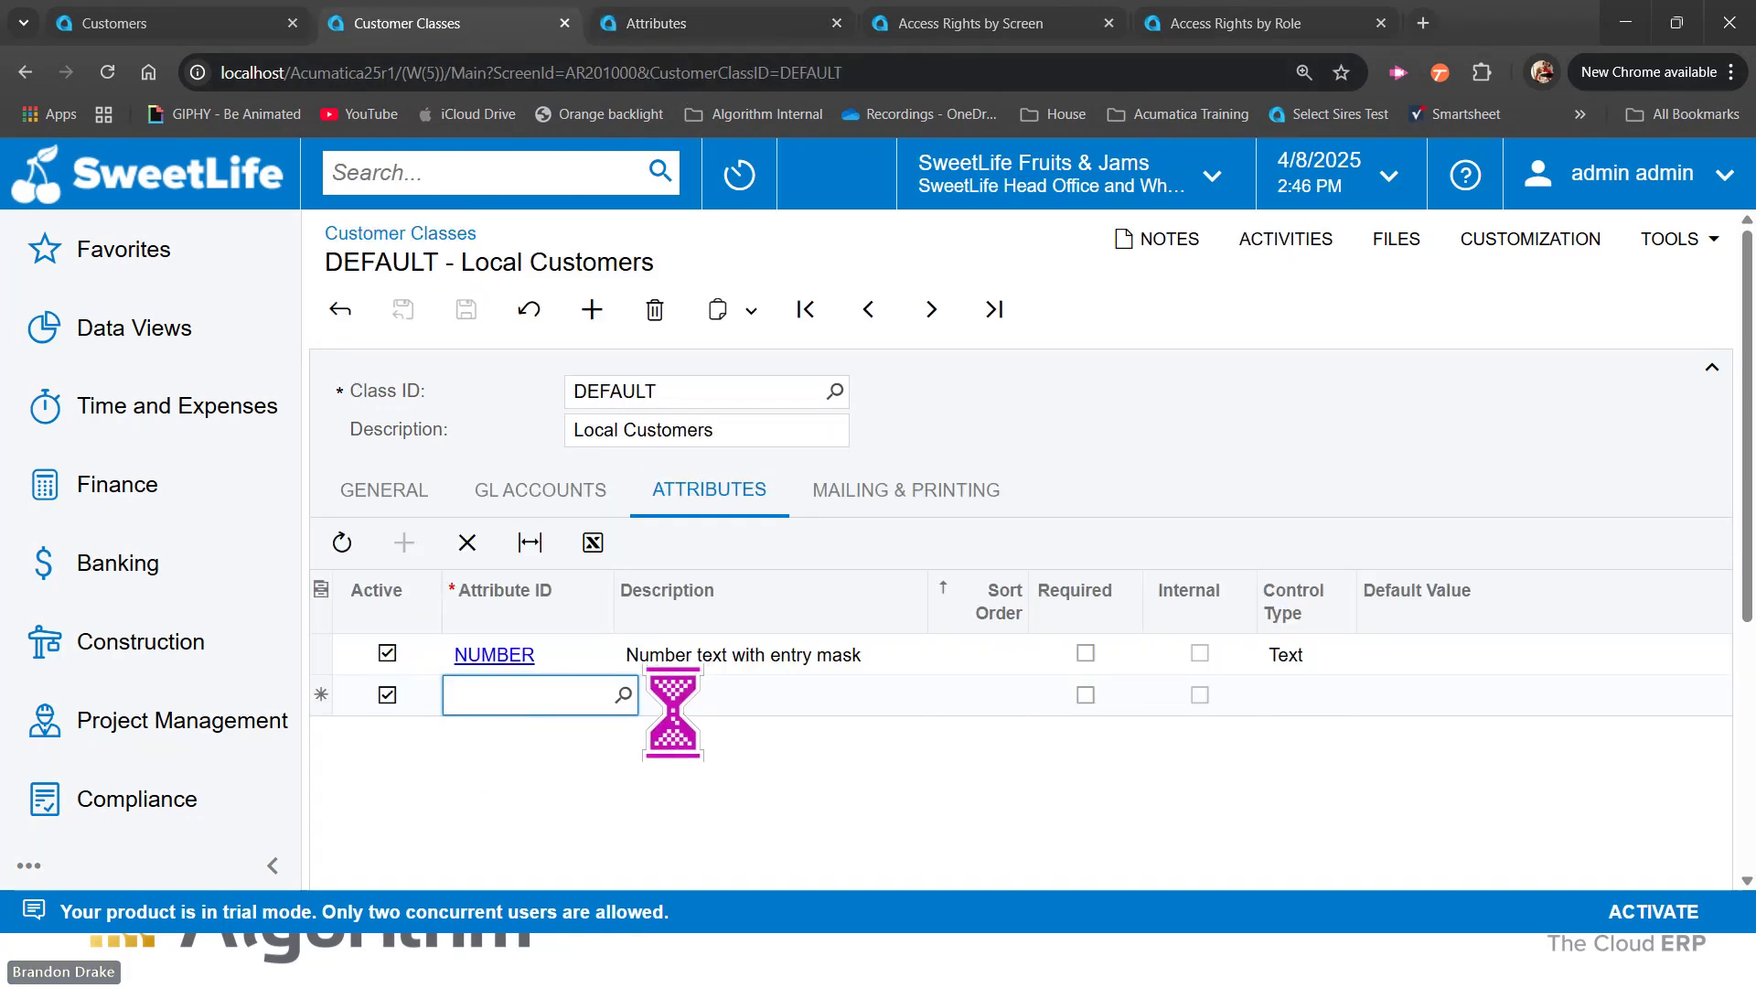
{"action": "type", "text": "shpr"}
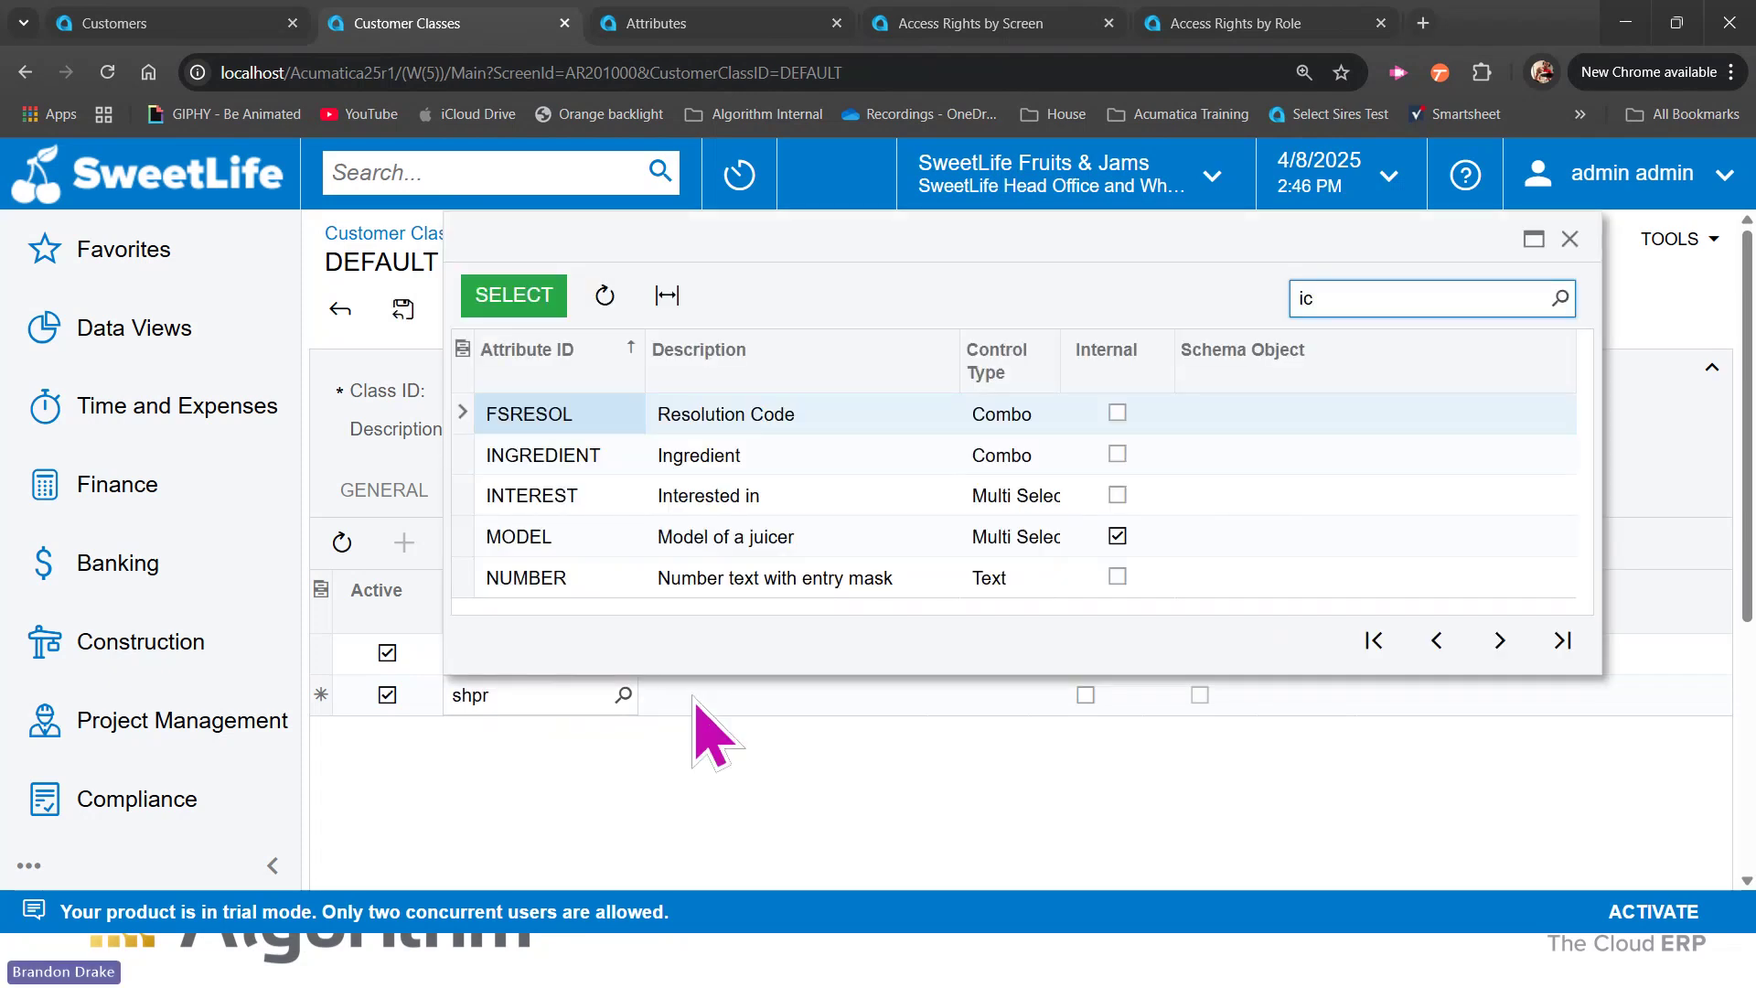
{"action": "key", "text": "BackSpace"}
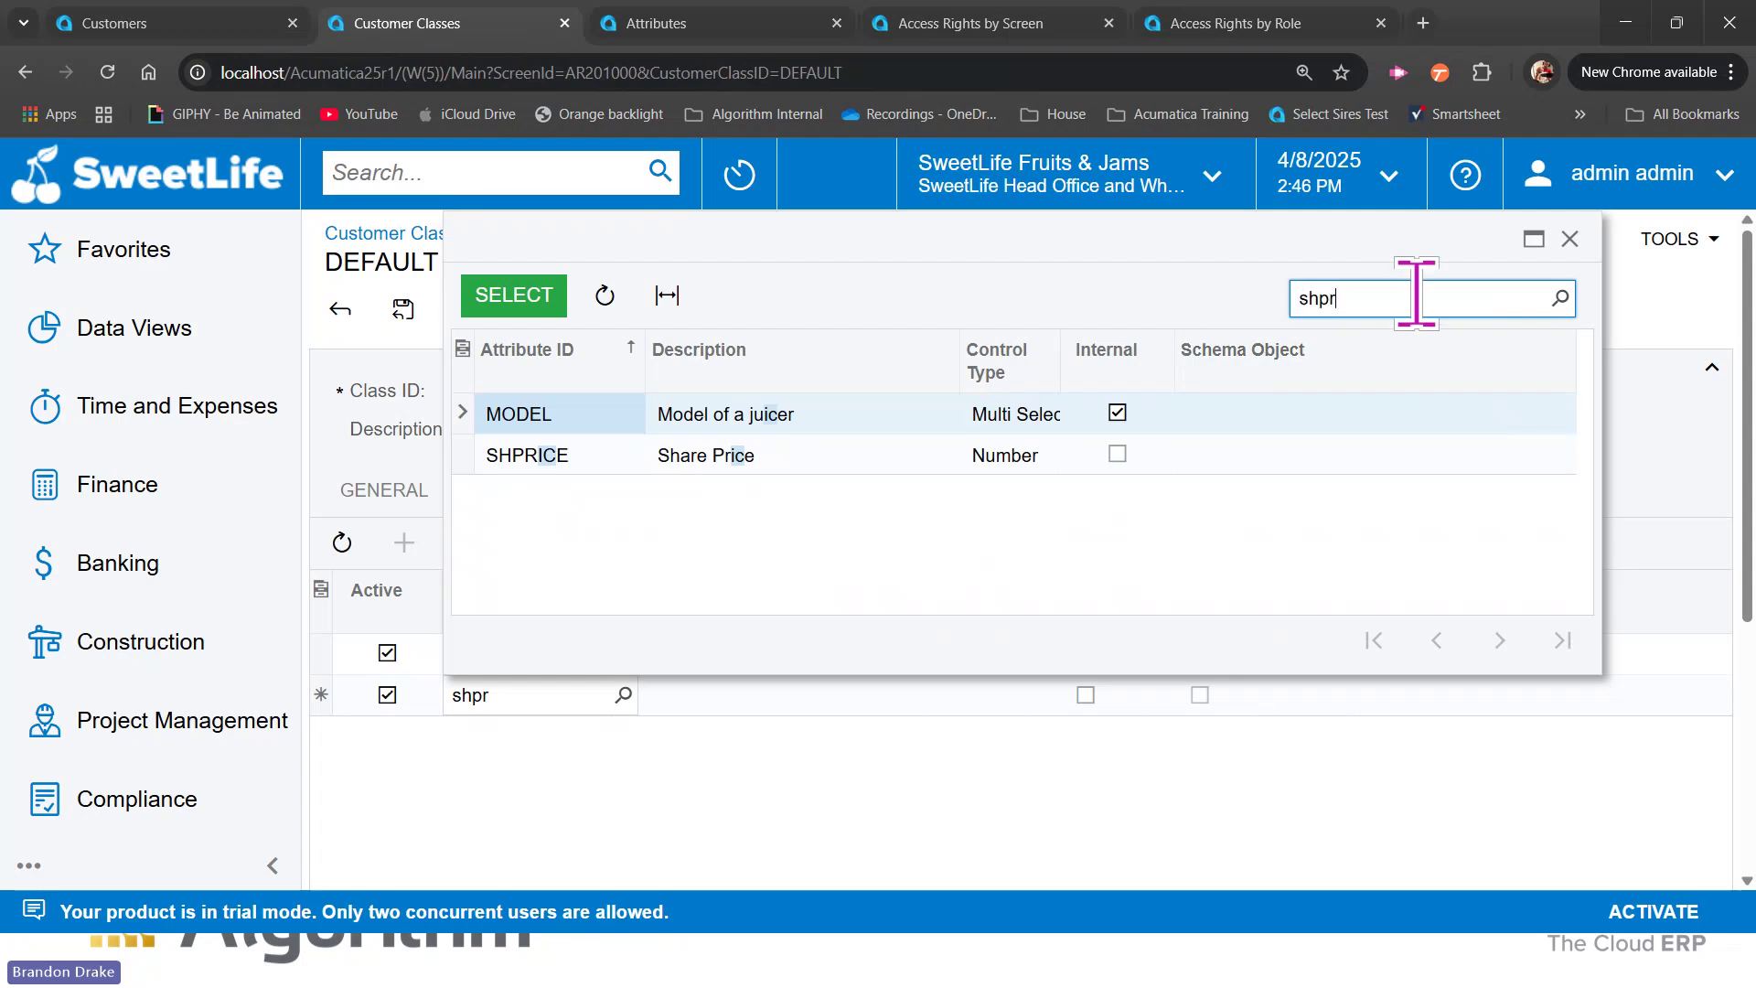
{"action": "type", "text": "shpr"}
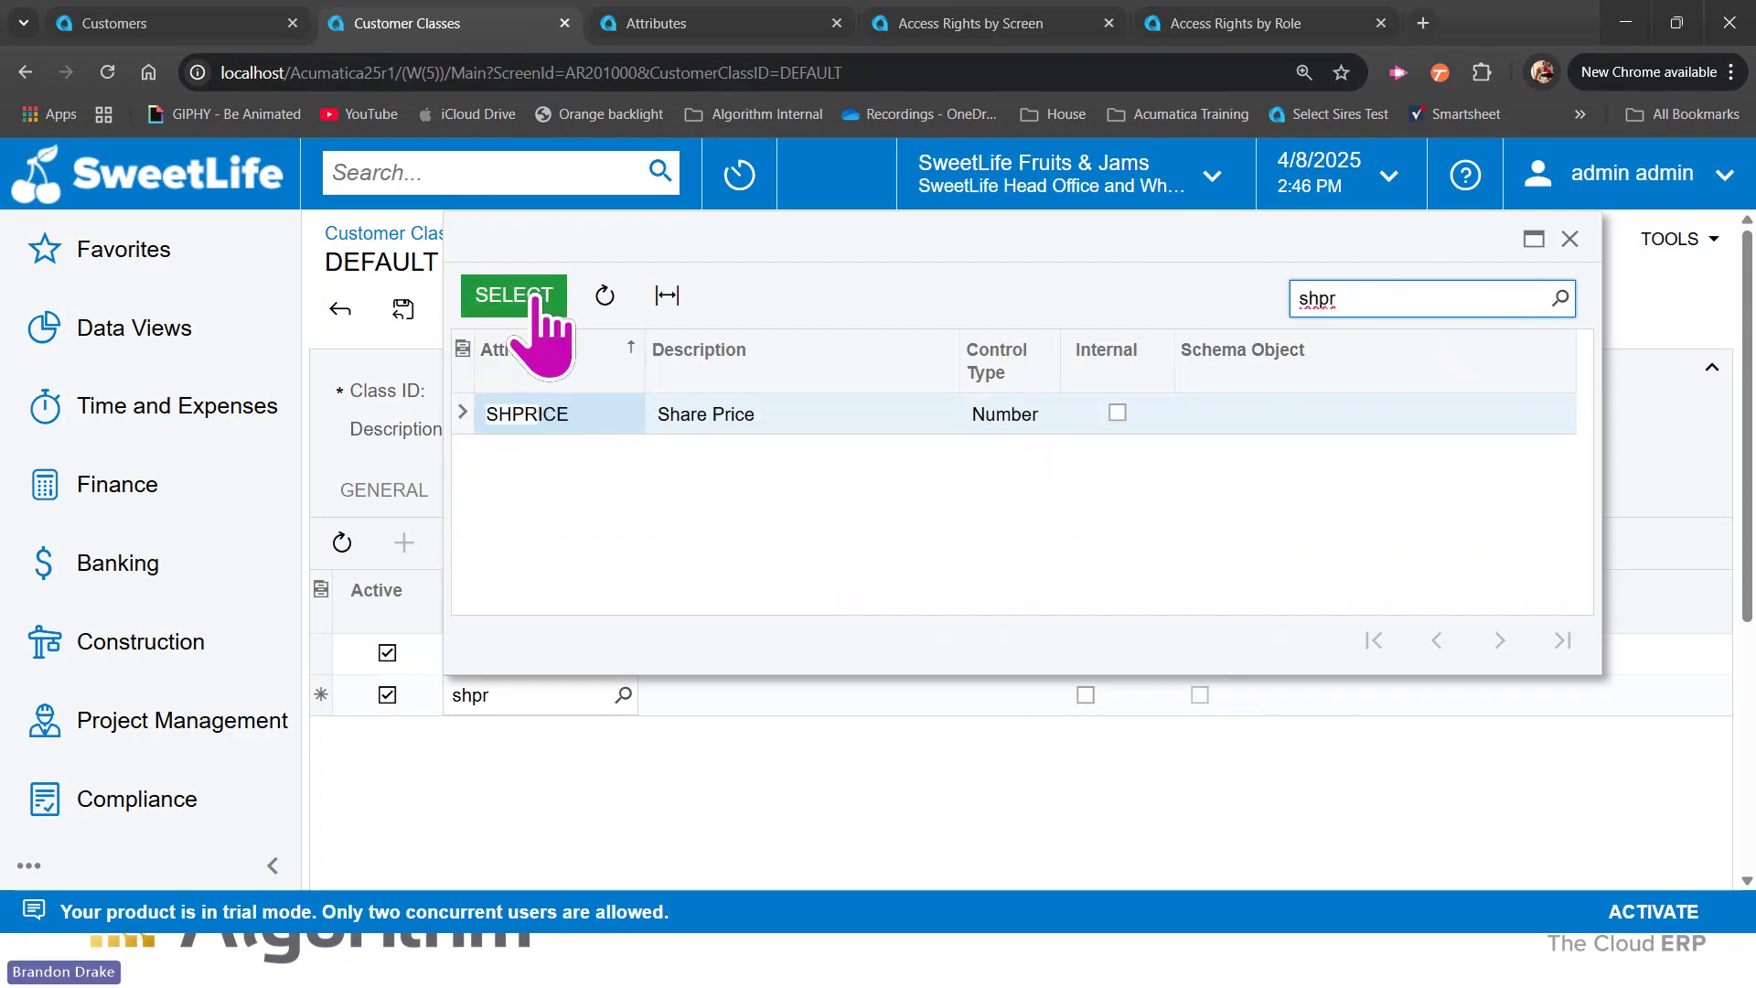
{"action": "left_click", "coordinate": [535, 296]}
{"action": "left_click", "coordinate": [462, 309]}
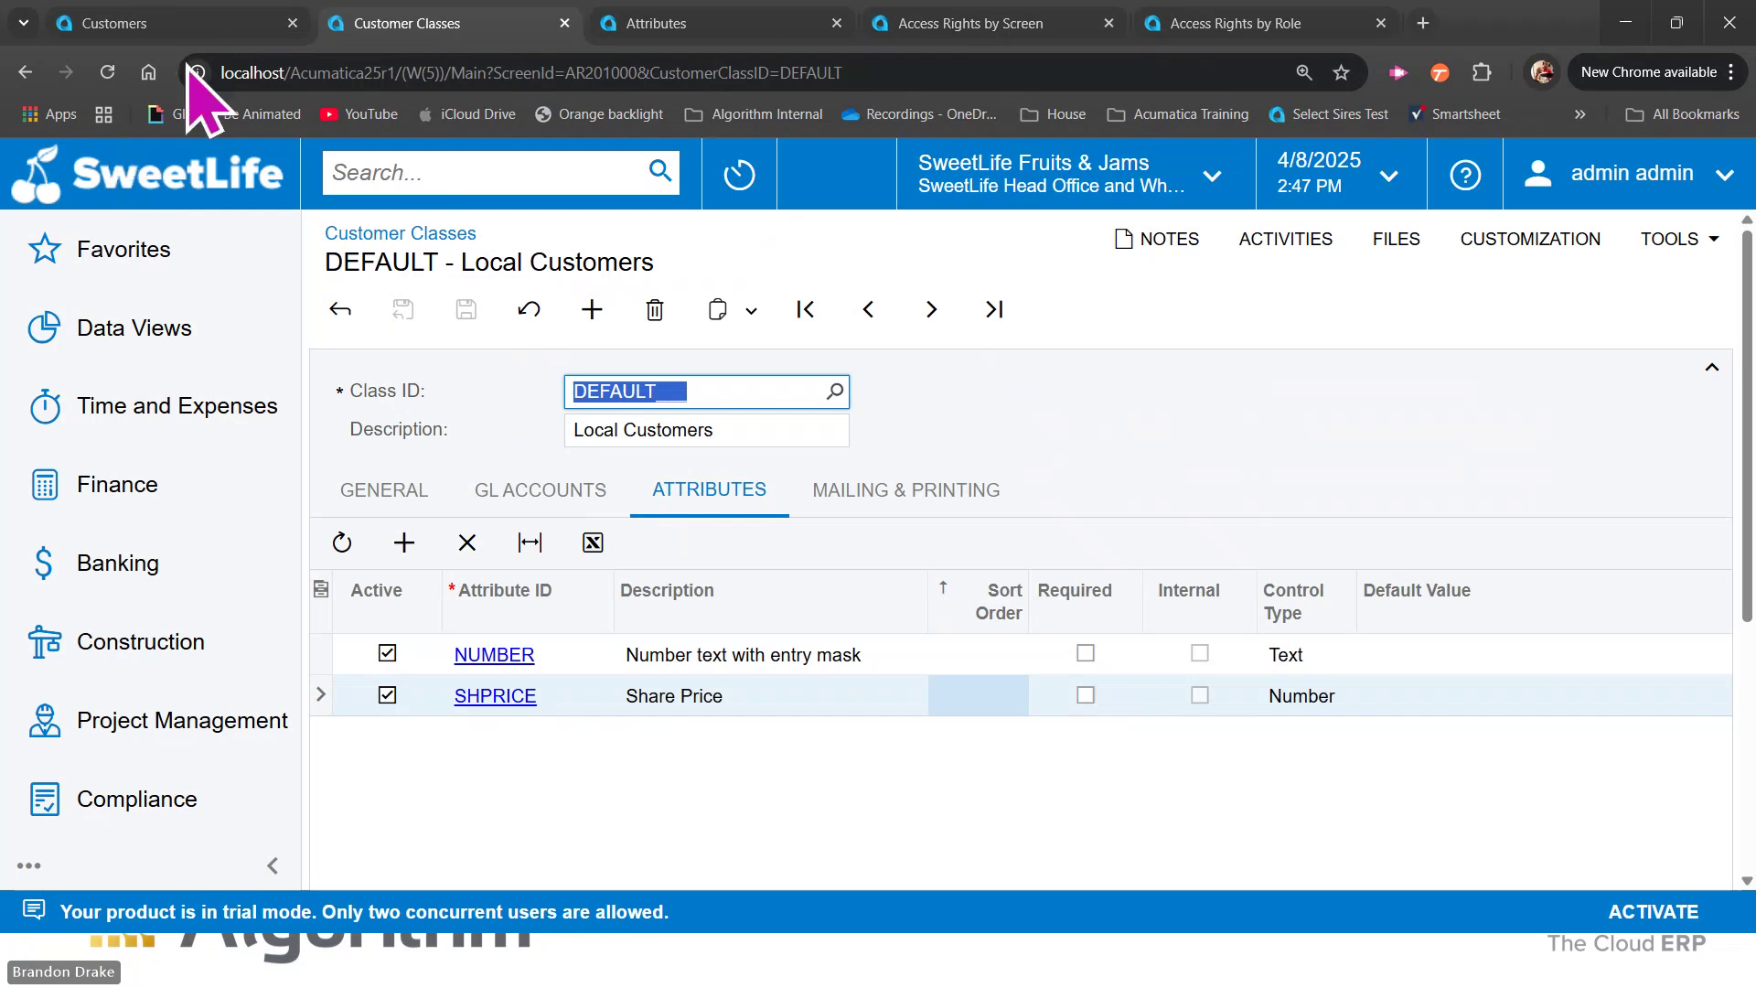
Step: Check the attributes and the user-defined fields of the Biscuit City Café customer record
{"action": "left_click", "coordinate": [200, 27]}
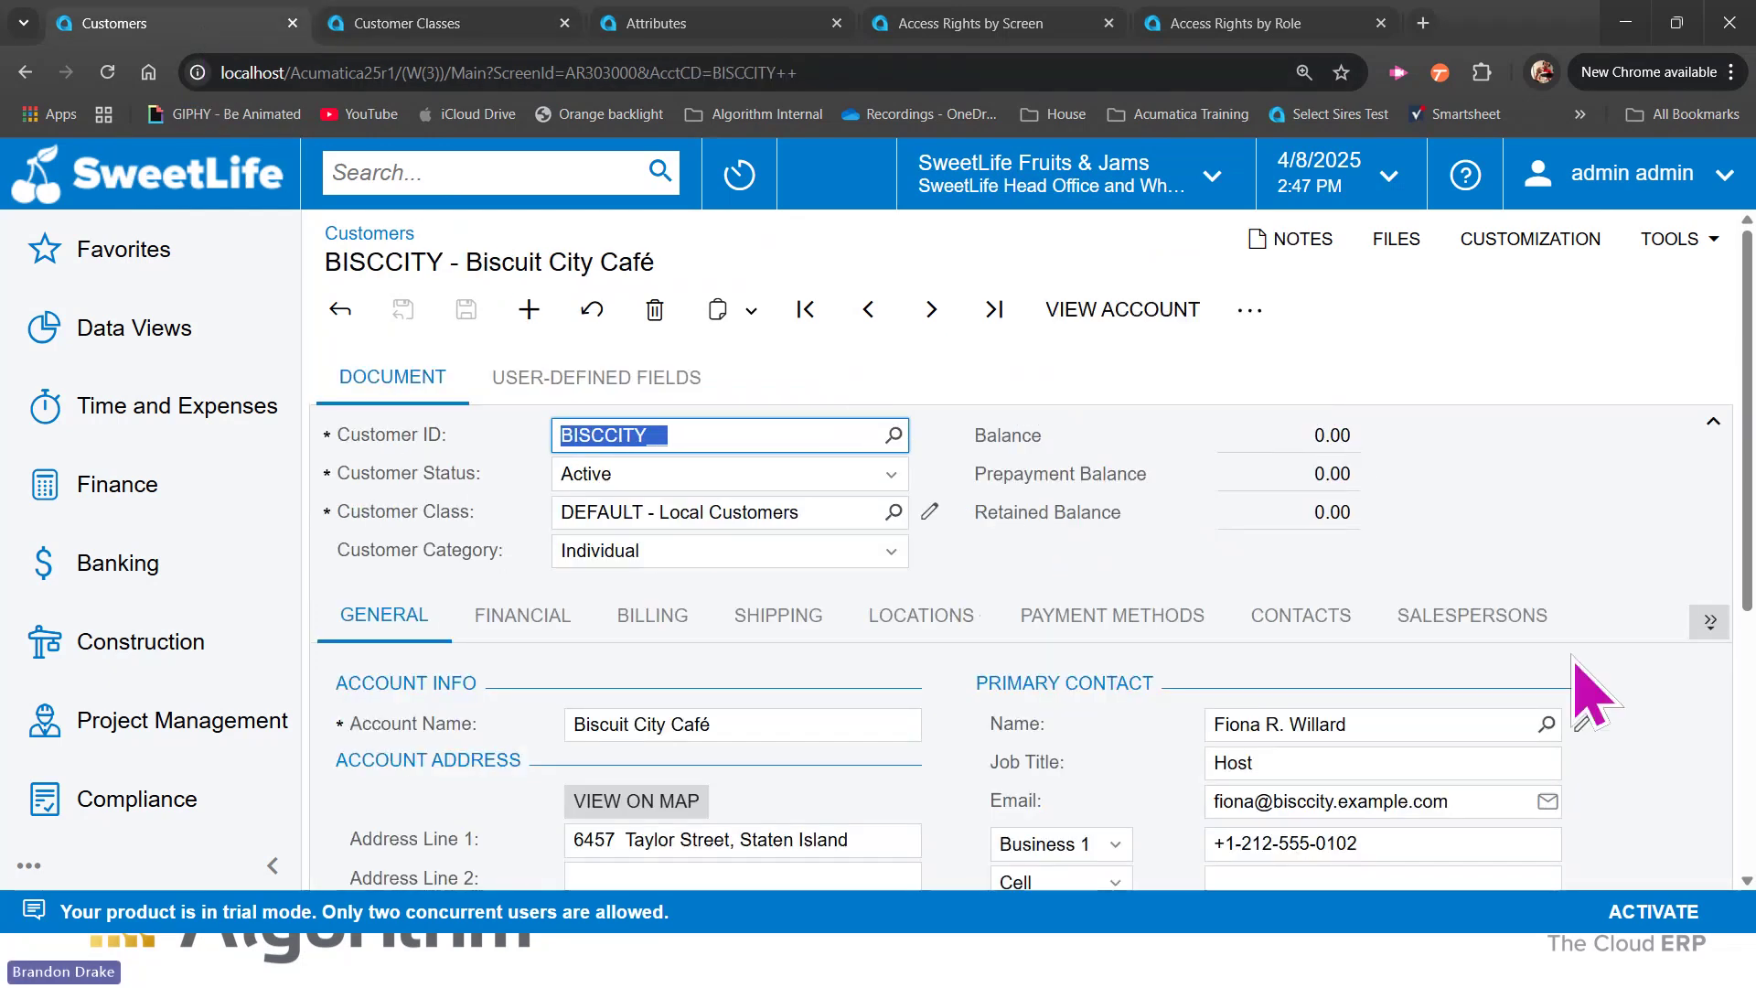
{"action": "left_click", "coordinate": [1710, 622]}
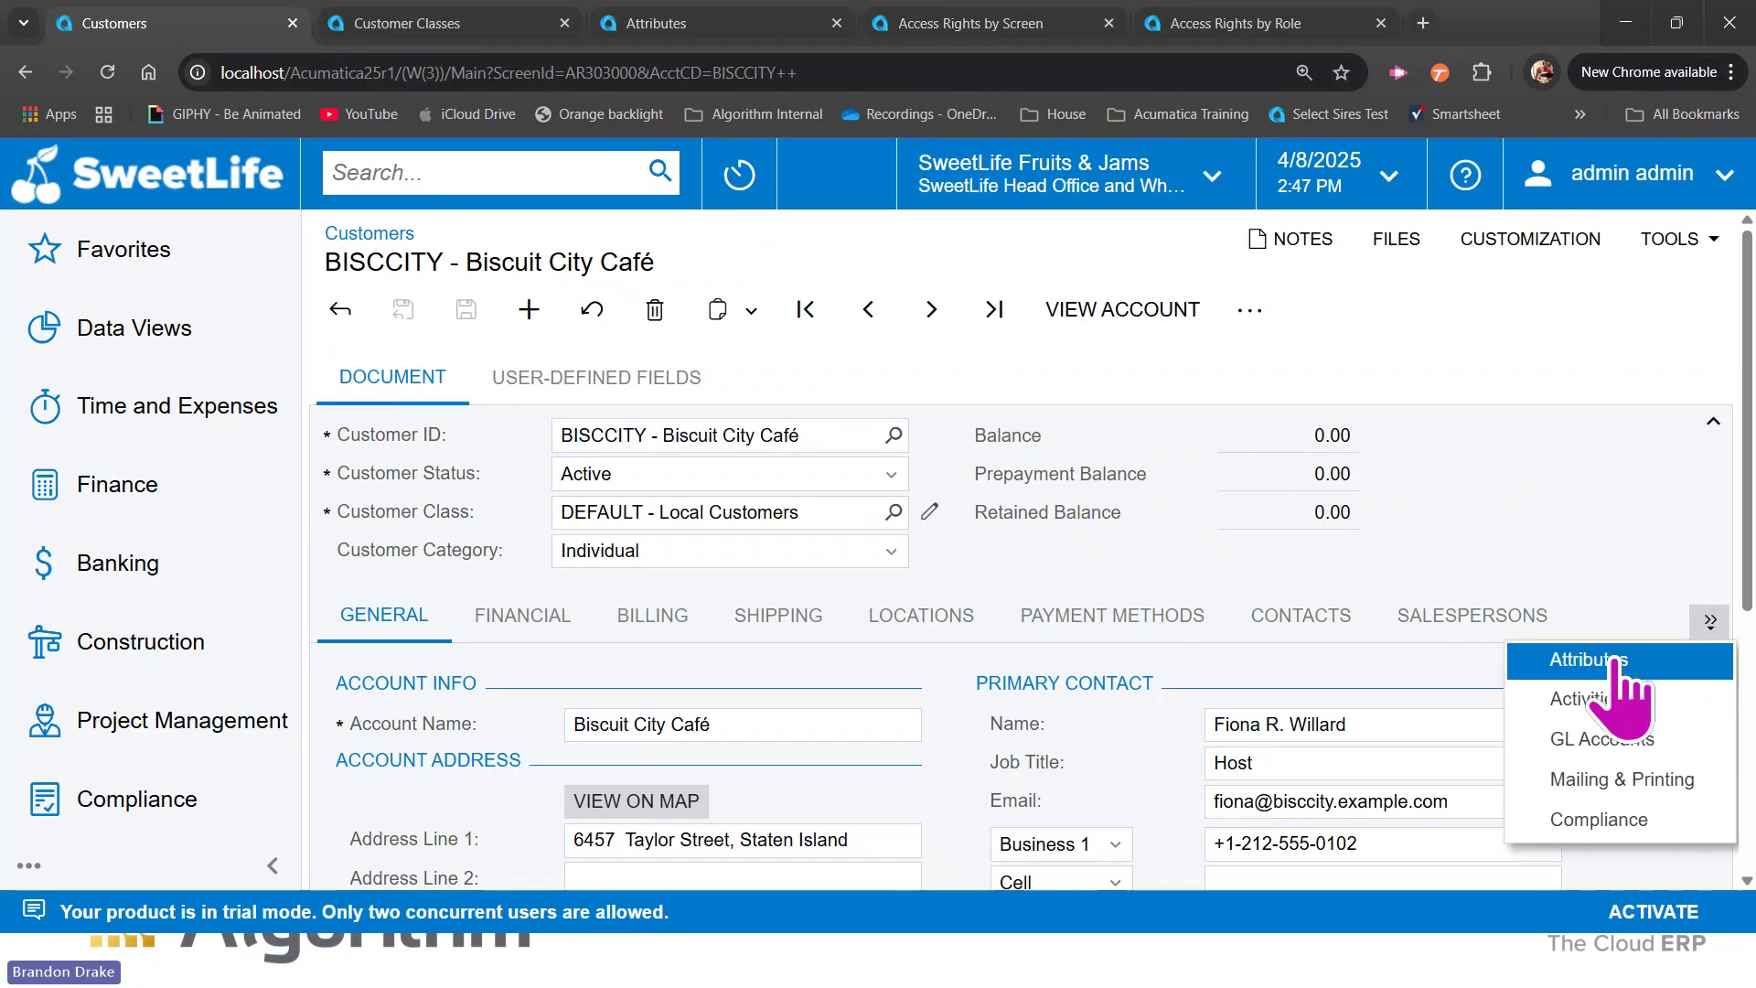
{"action": "left_click", "coordinate": [1589, 660]}
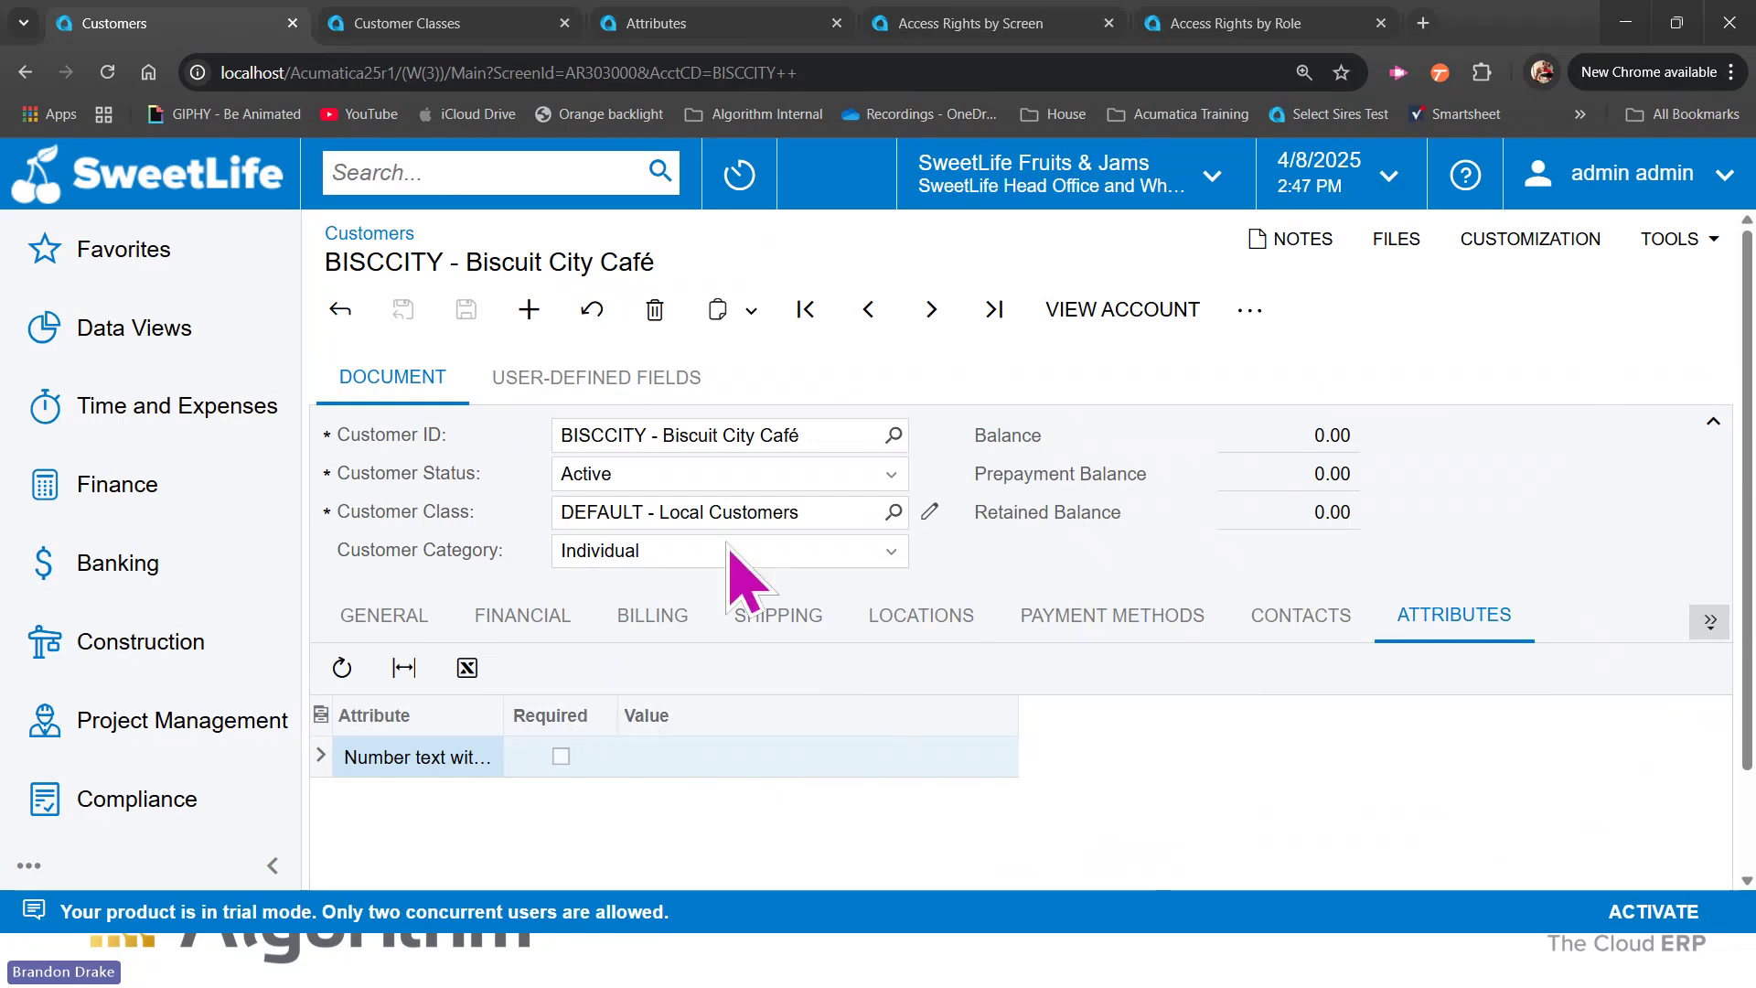
{"action": "left_click", "coordinate": [649, 382]}
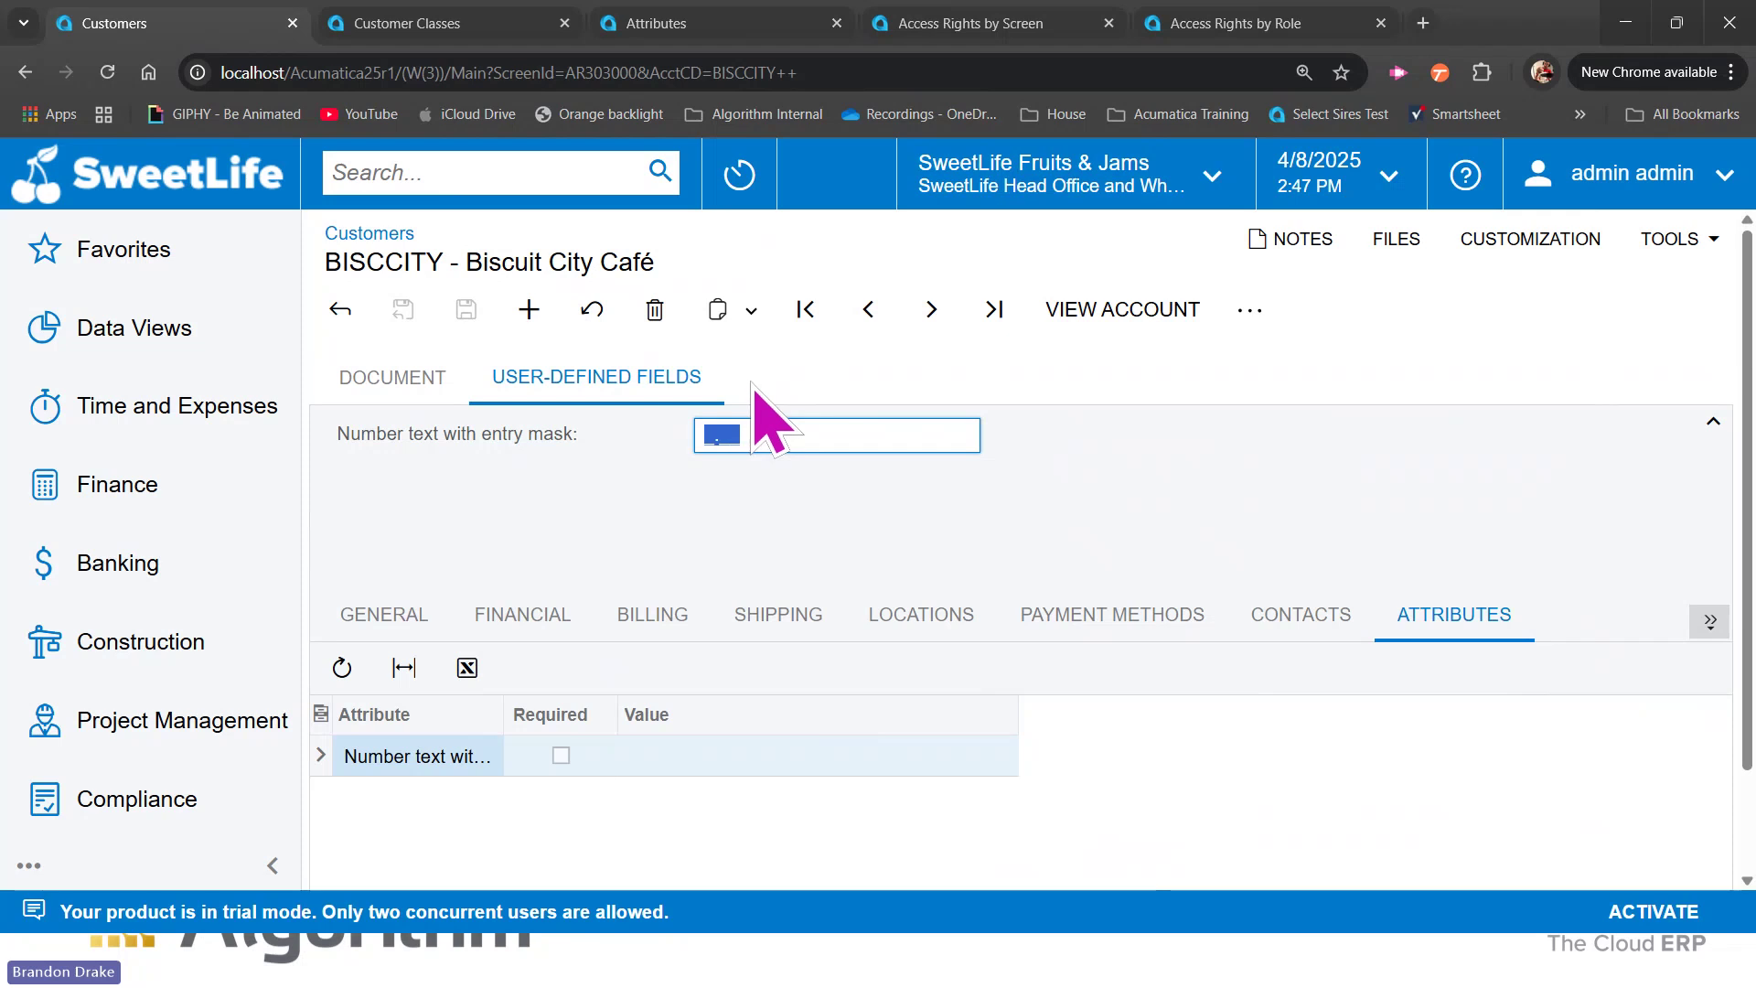
Step: Add the SHPRICE attribute as a user-defined field on the Customers form, in column 1, row 4
{"action": "left_click", "coordinate": [1587, 254]}
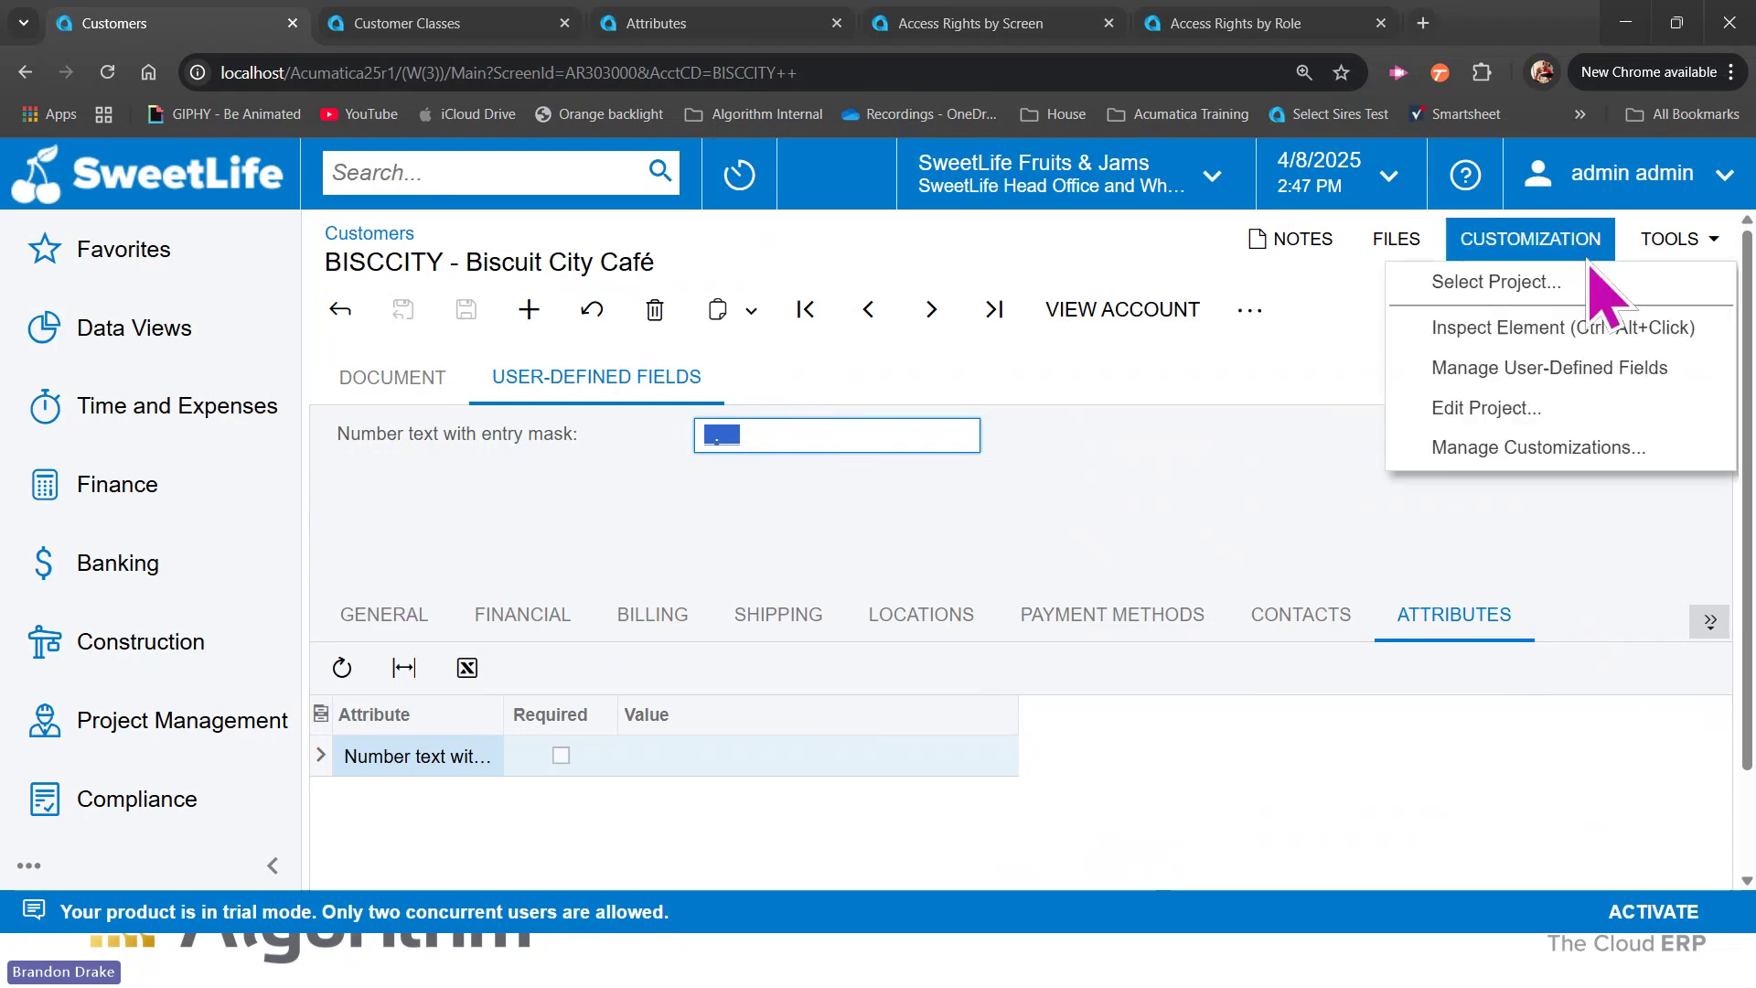
{"action": "left_click", "coordinate": [1536, 373]}
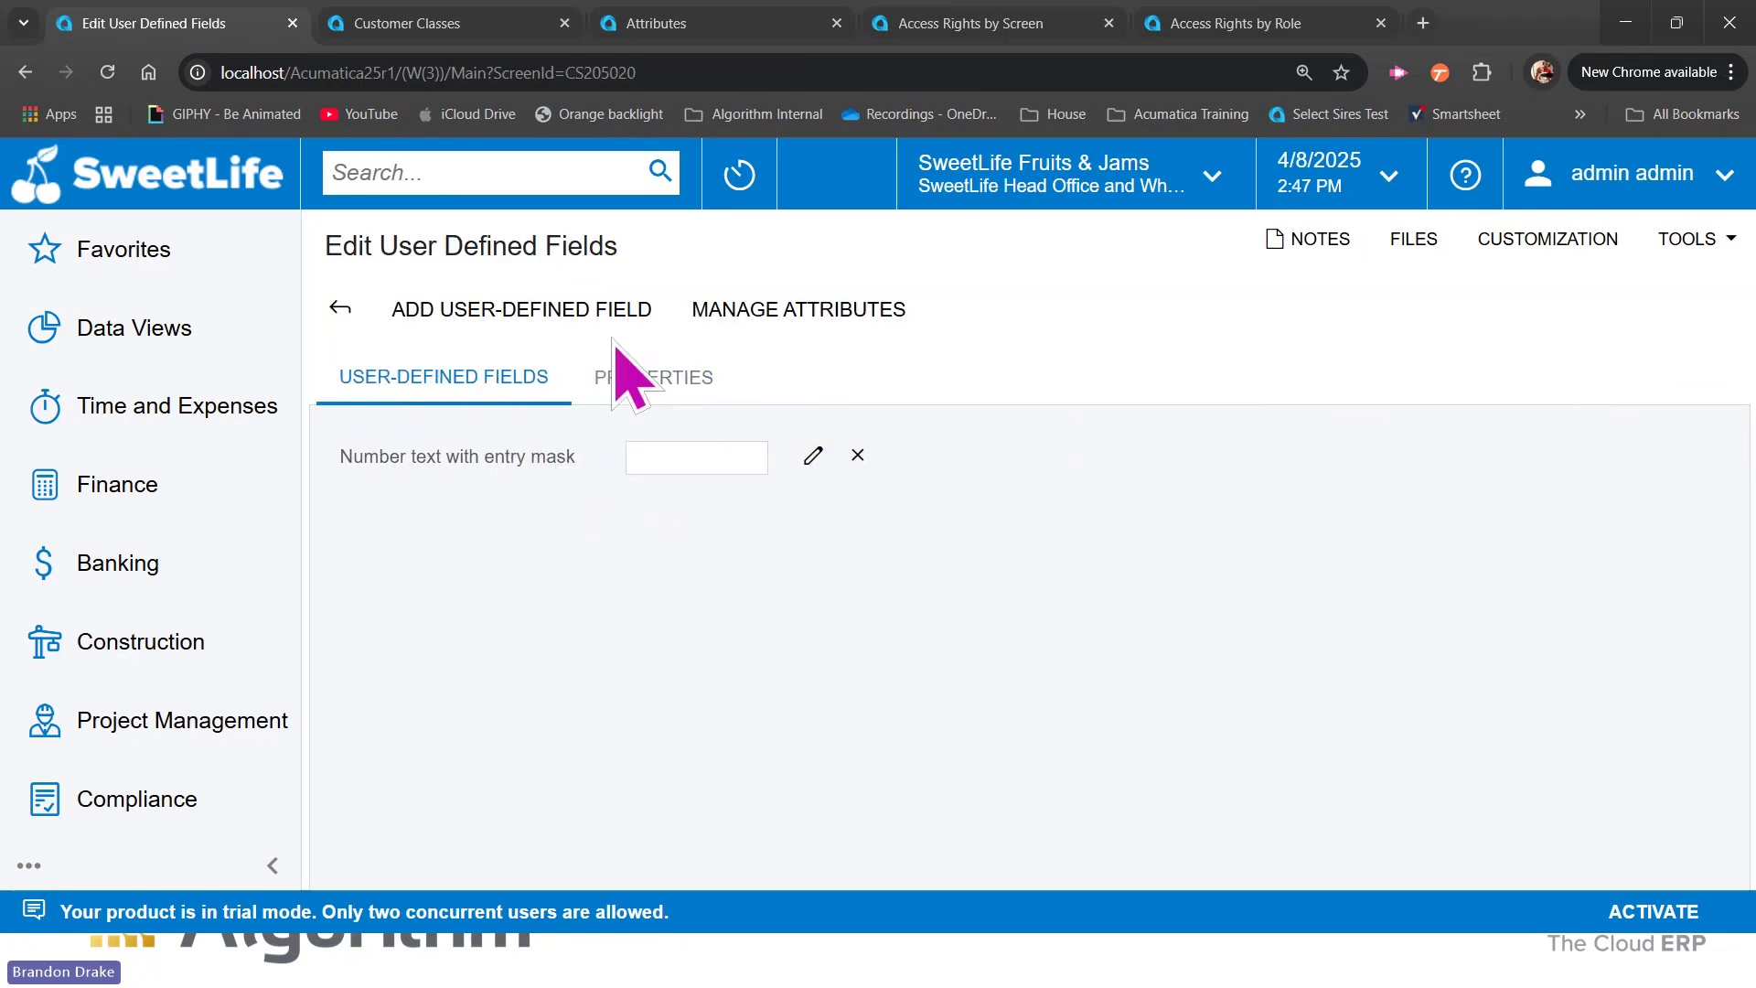
{"action": "left_click", "coordinate": [586, 316]}
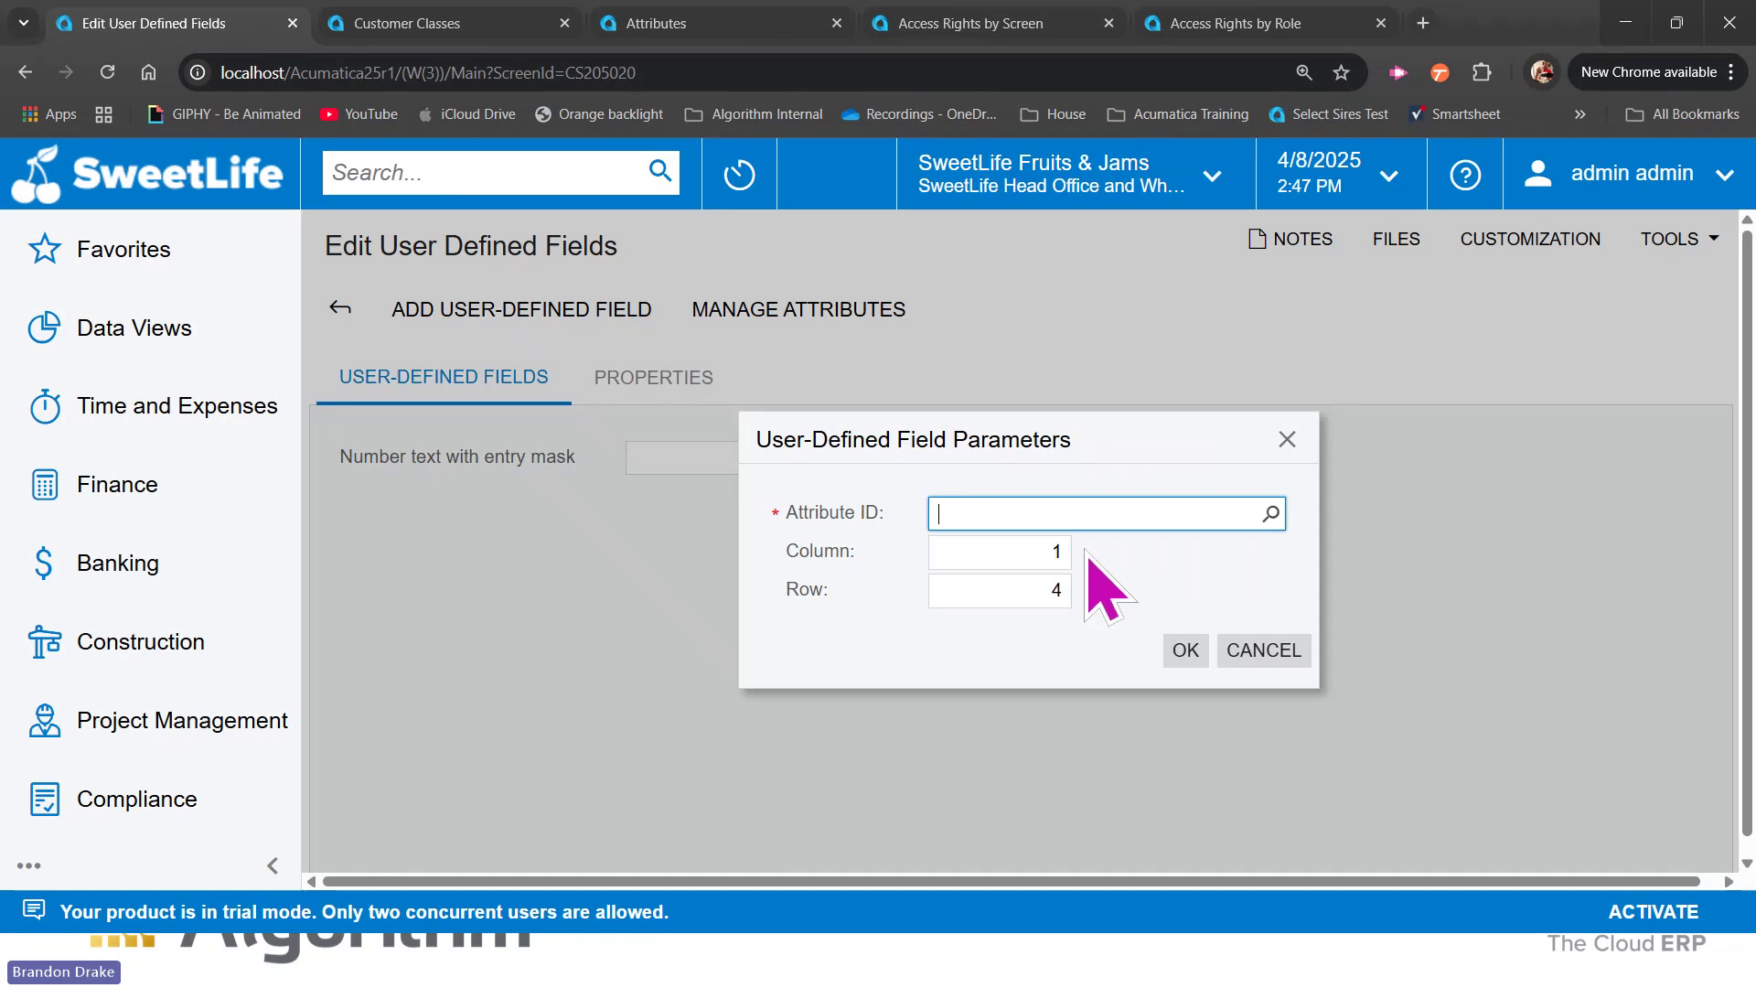
{"action": "left_click", "coordinate": [1270, 514]}
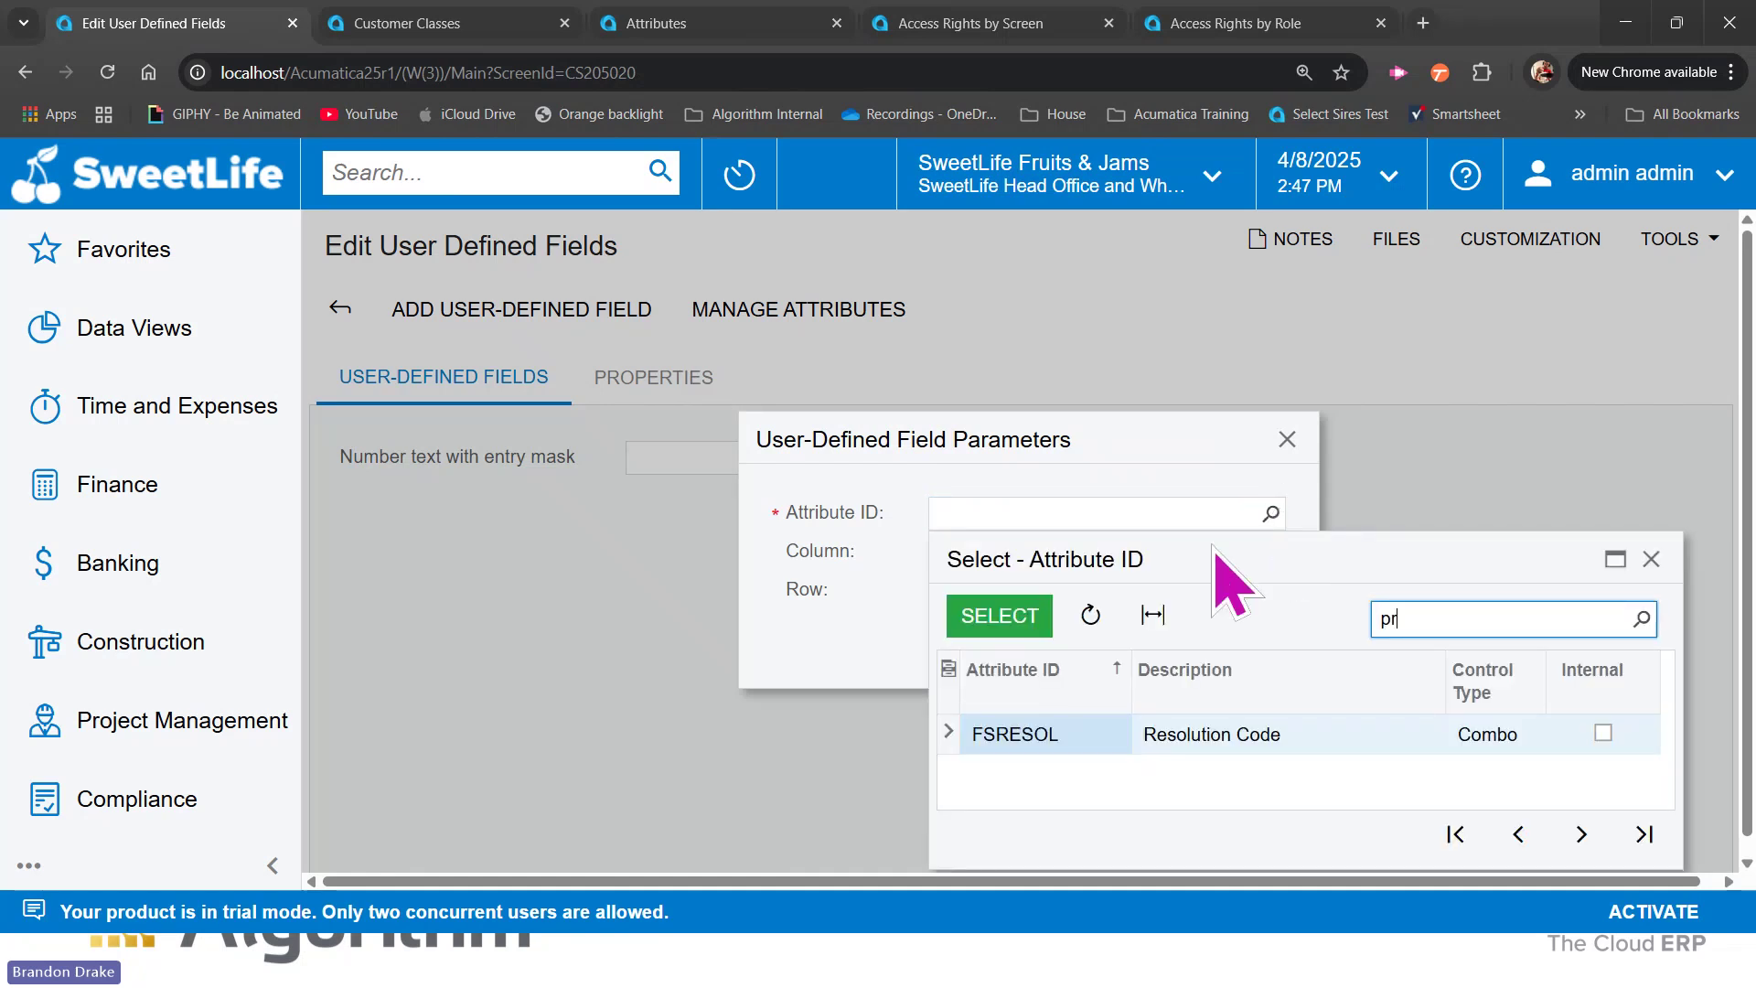
{"action": "left_click", "coordinate": [1044, 615]}
{"action": "left_click", "coordinate": [1179, 652]}
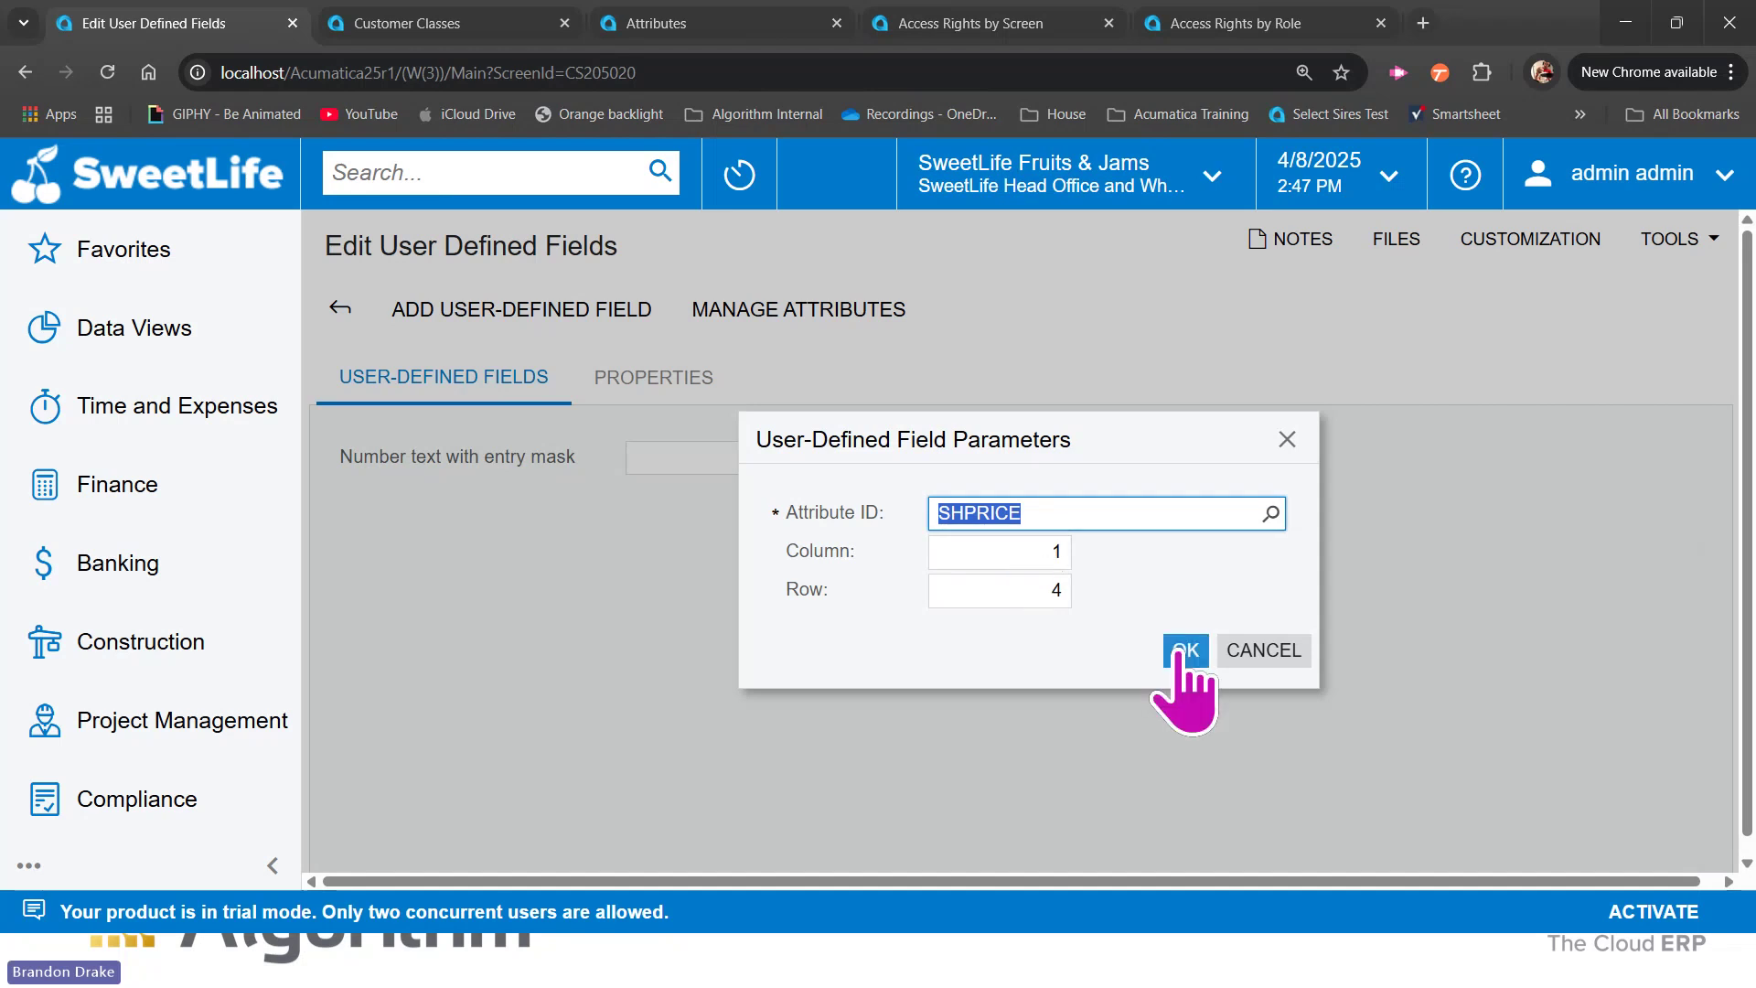
{"action": "left_click", "coordinate": [1182, 651]}
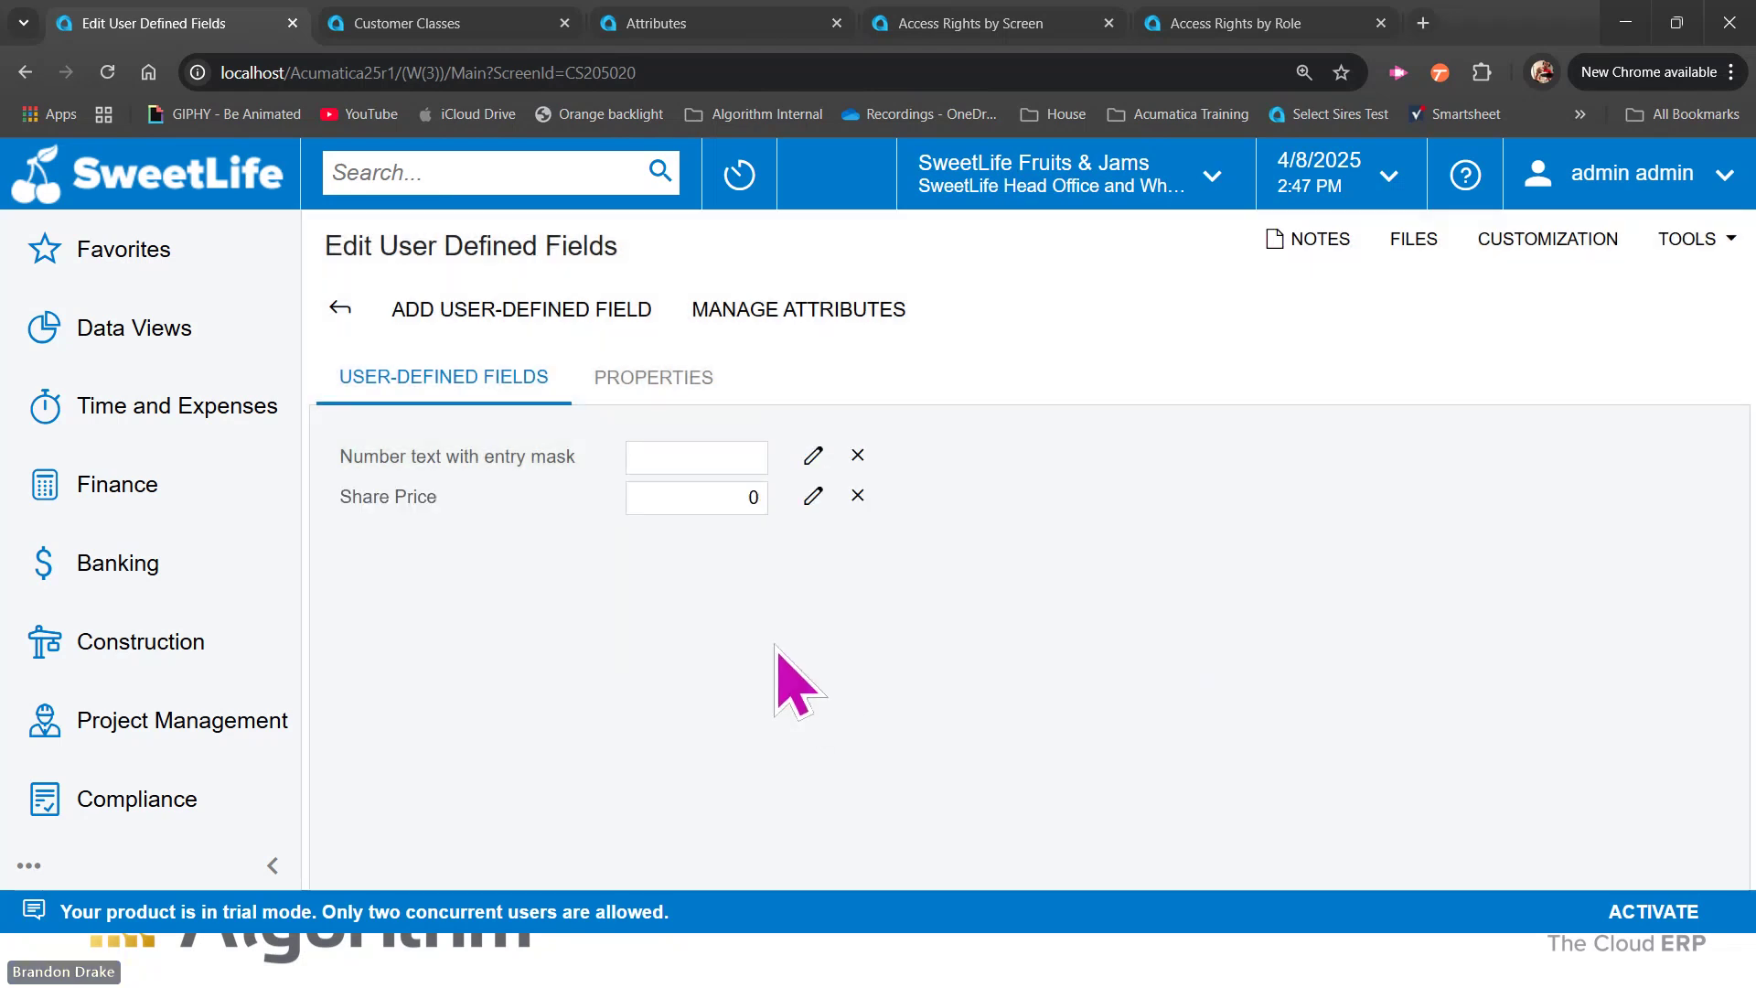
Step: In the new customer record's user-defined fields, enter 4.6 as the number text with entry mask and 65 as the Share Price
{"action": "left_click", "coordinate": [340, 308]}
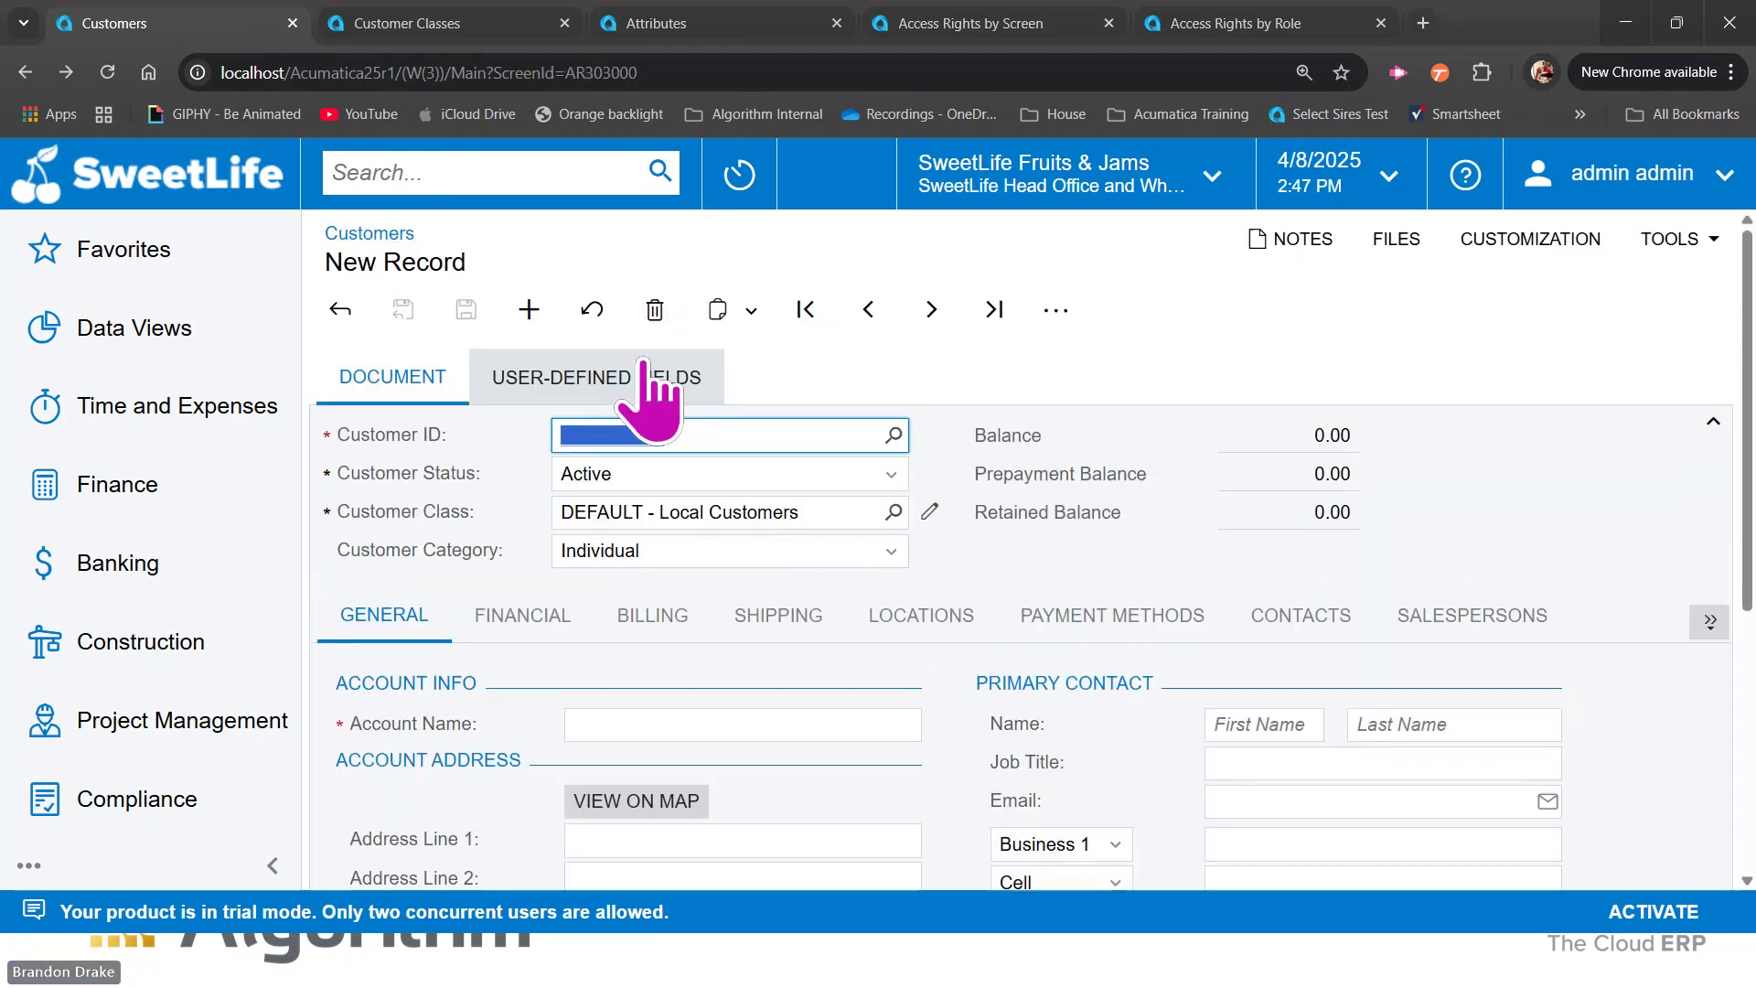
{"action": "left_click", "coordinate": [628, 384]}
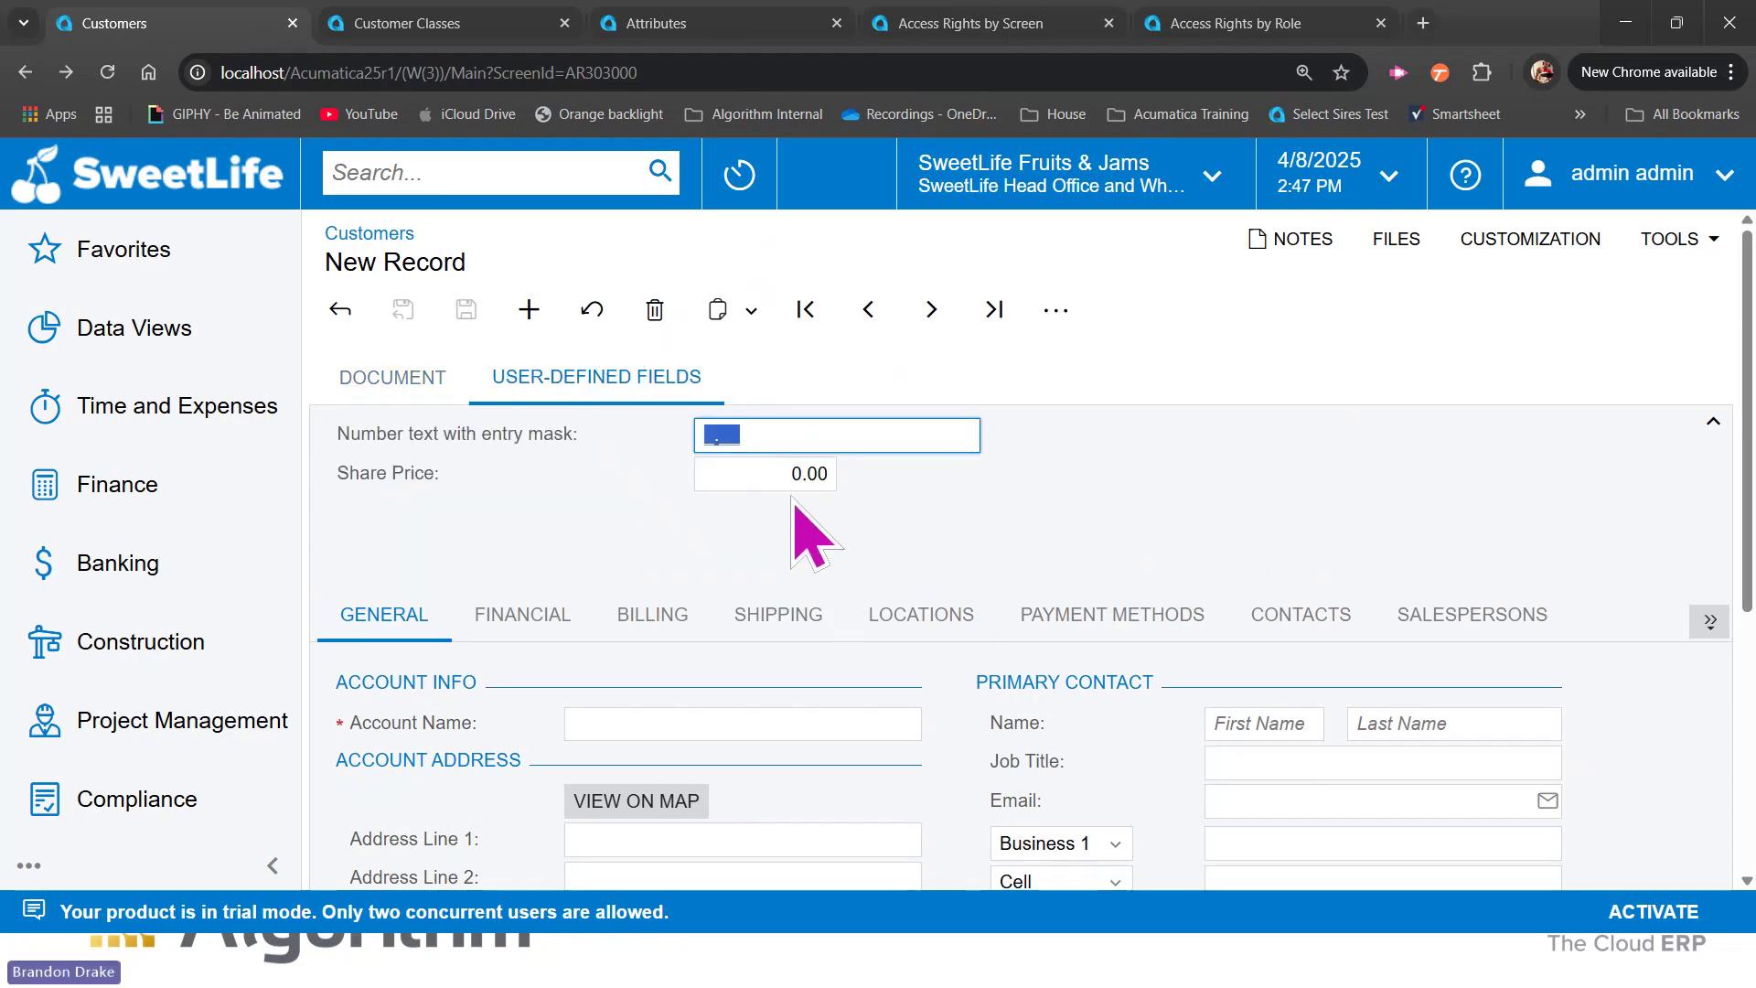
{"action": "left_click", "coordinate": [756, 441]}
{"action": "key", "text": "Home"}
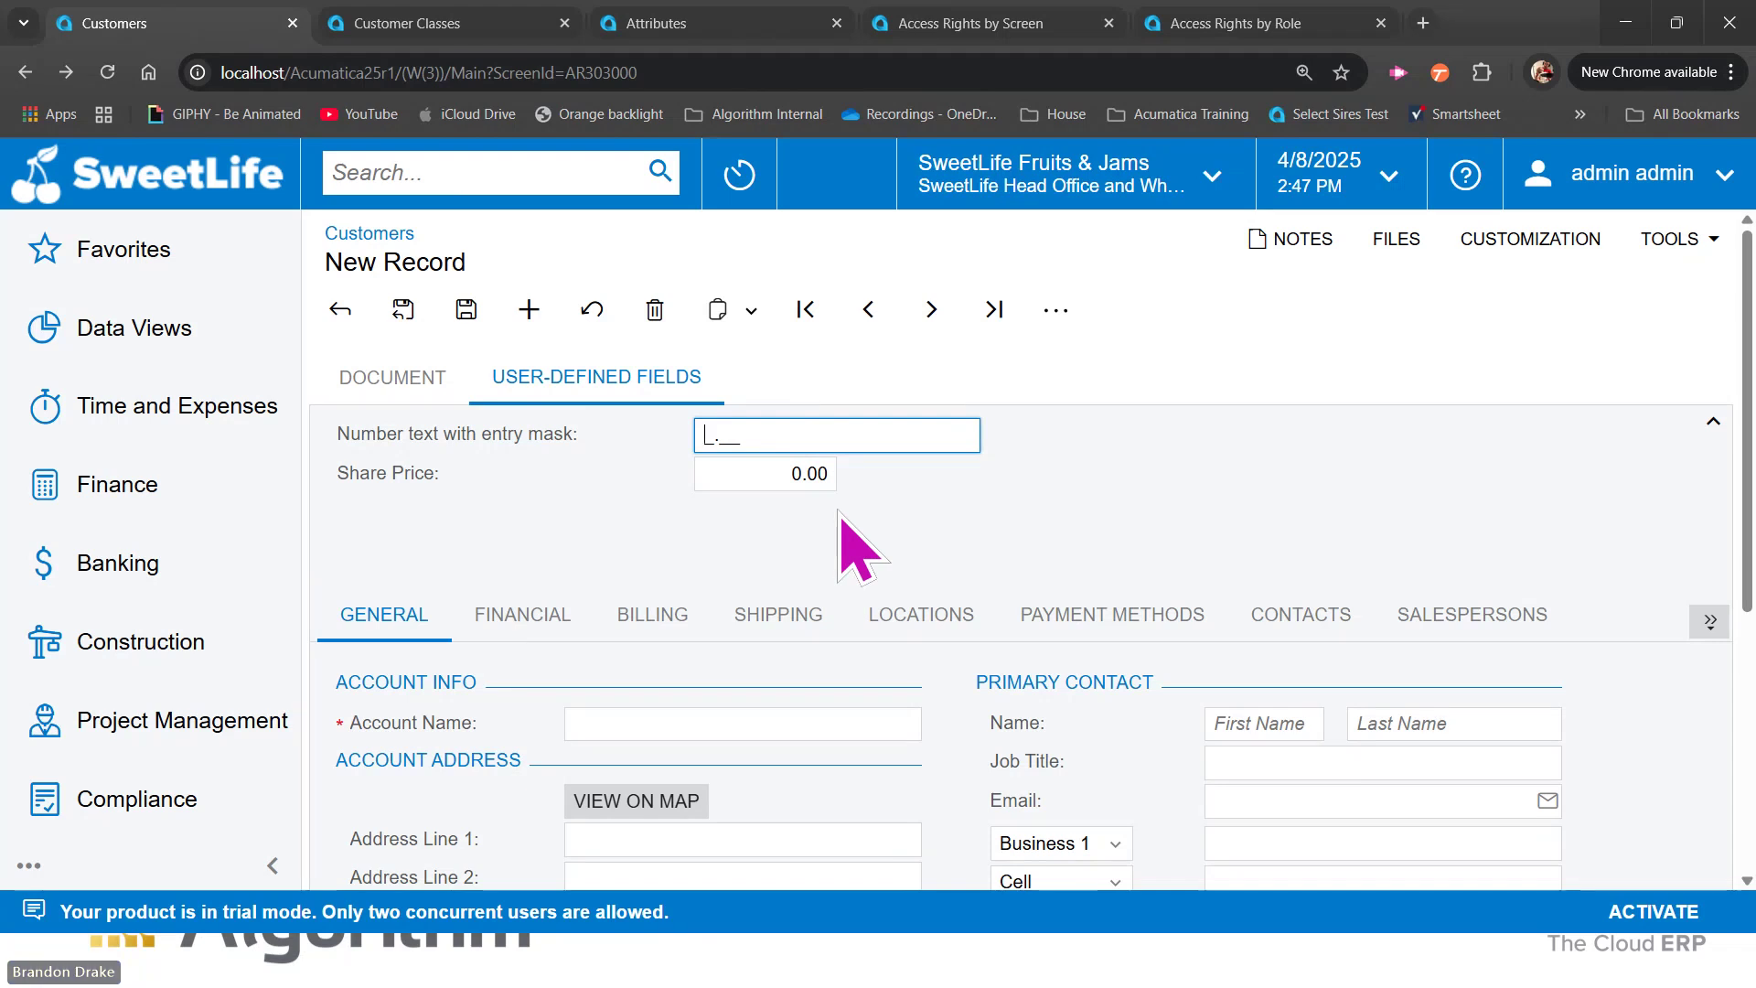
{"action": "type", "text": "4.6"}
{"action": "key", "text": "Tab"}
{"action": "type", "text": "65"}
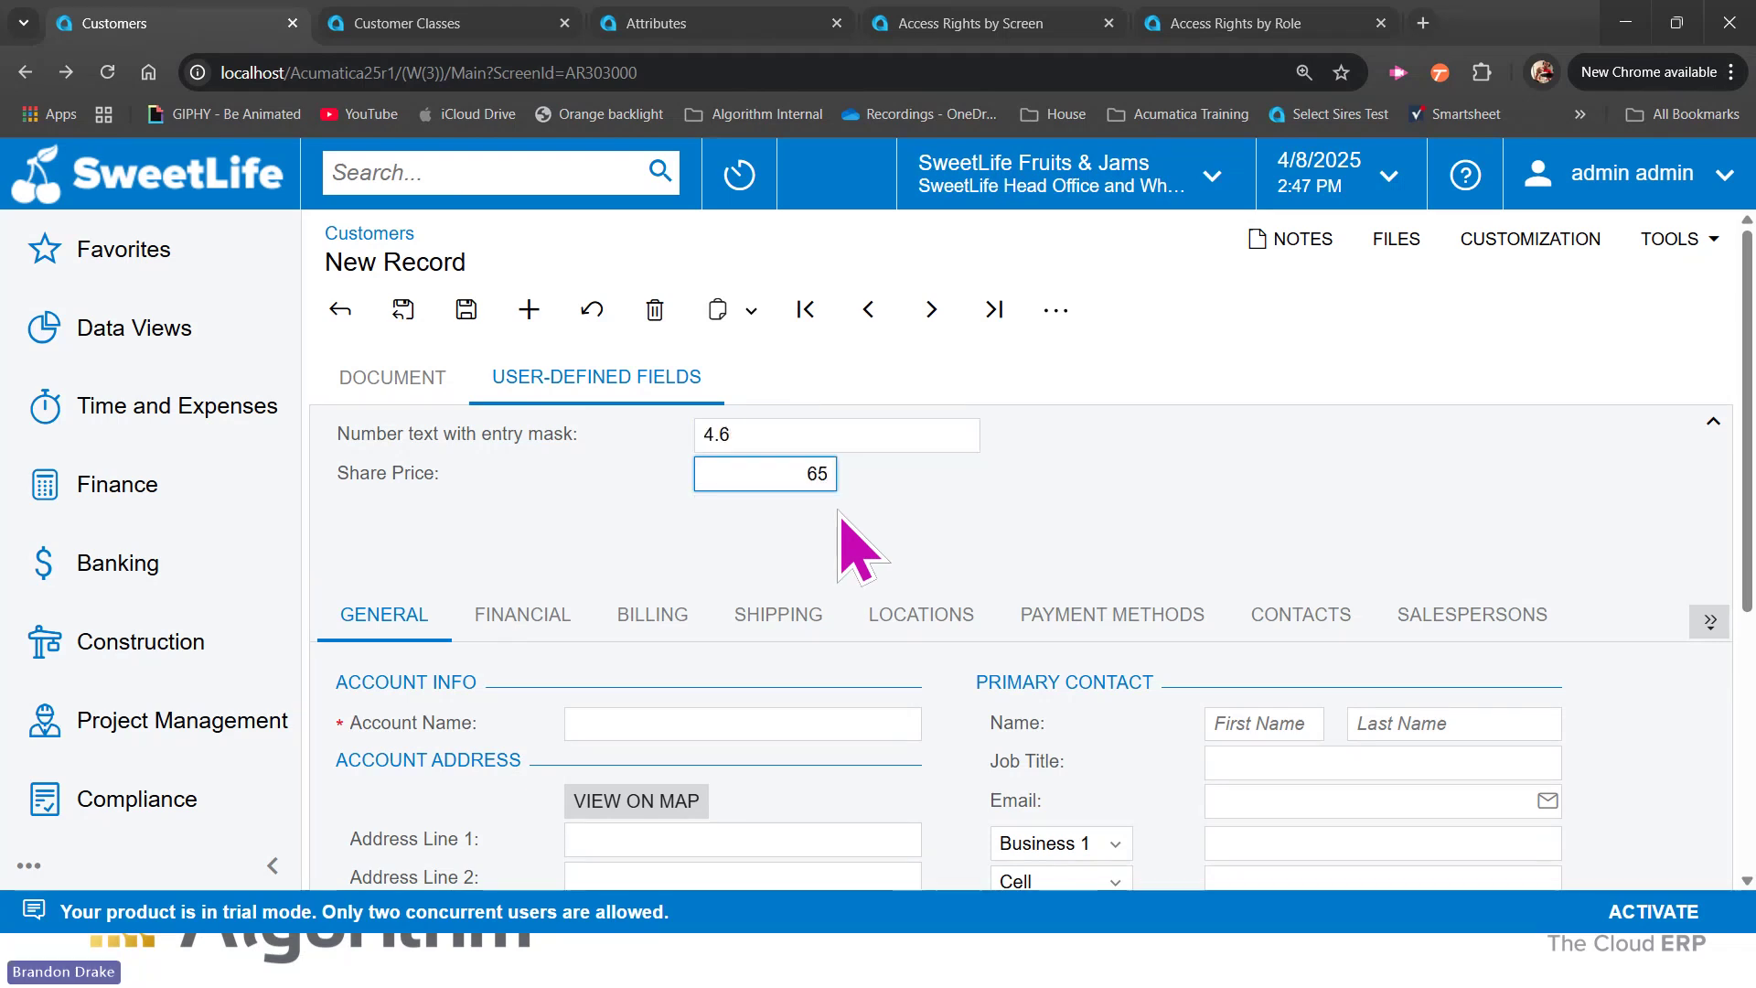
Step: Try 5.15 as the number text with entry mask and replace it with 6.14
{"action": "left_click", "coordinate": [755, 437]}
{"action": "type", "text": "5.15"}
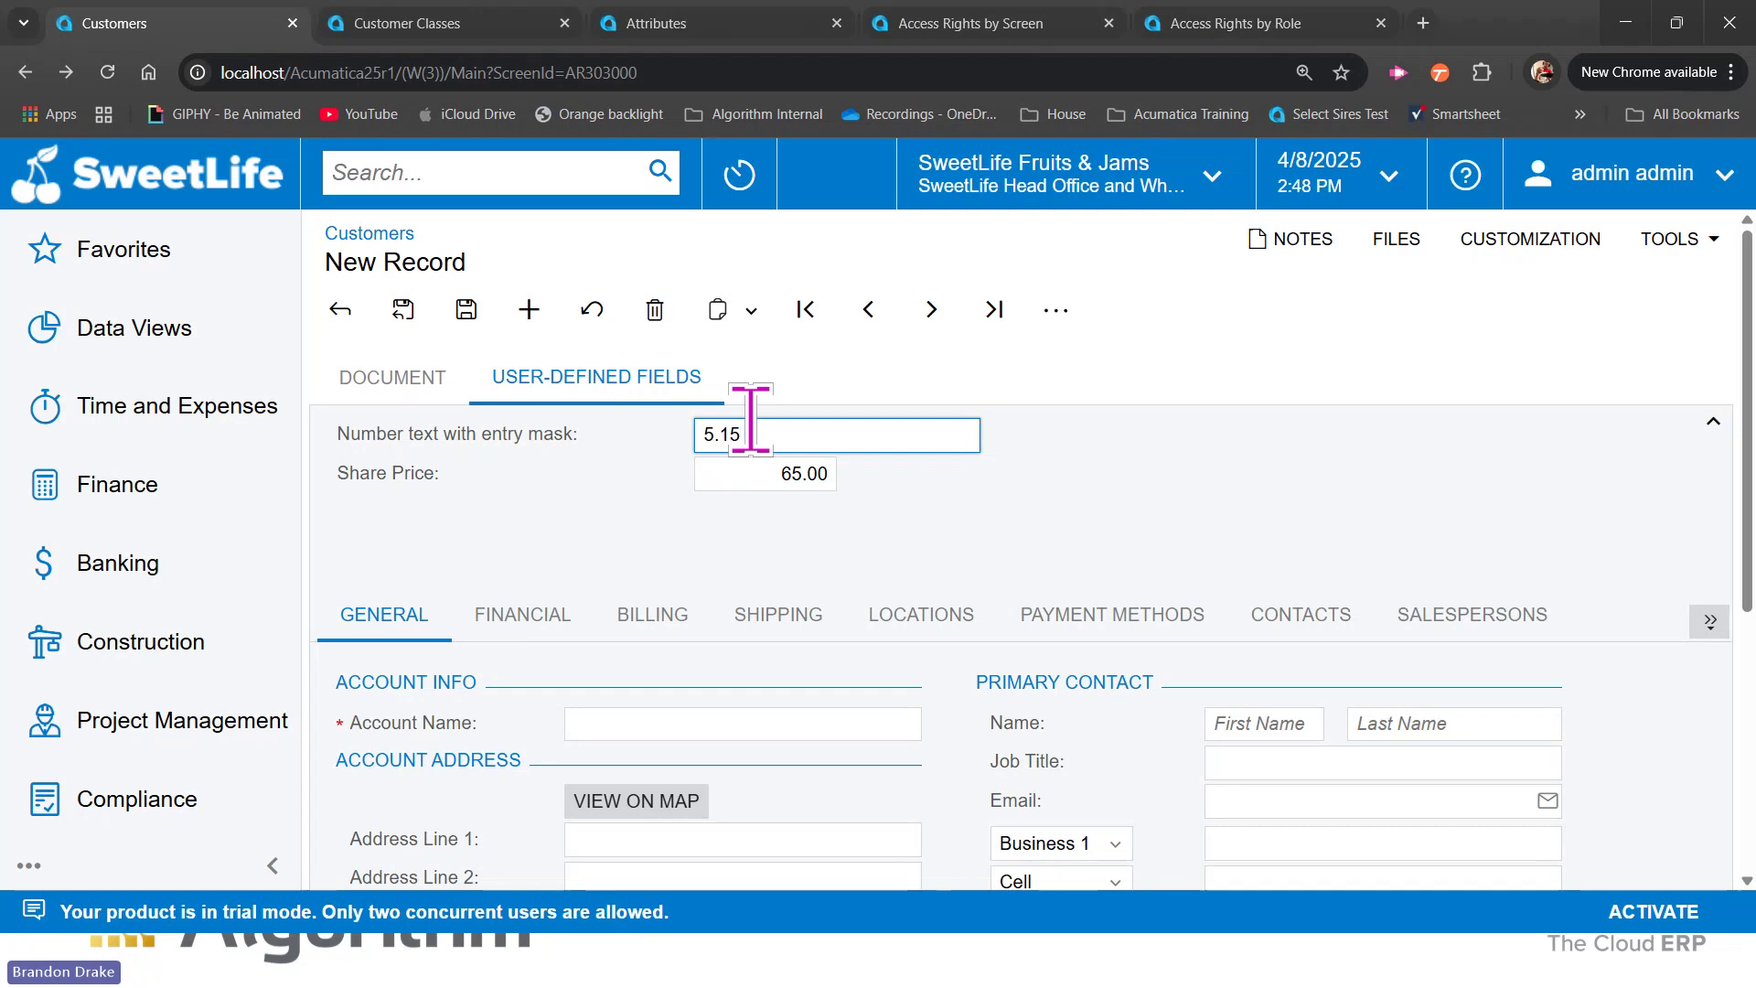
{"action": "key", "text": "BackSpace"}
{"action": "key", "text": "BackSpace"}
{"action": "key", "text": "BackSpace"}
{"action": "key", "text": "BackSpace"}
{"action": "type", "text": "6.14"}
{"action": "key", "text": "Tab"}
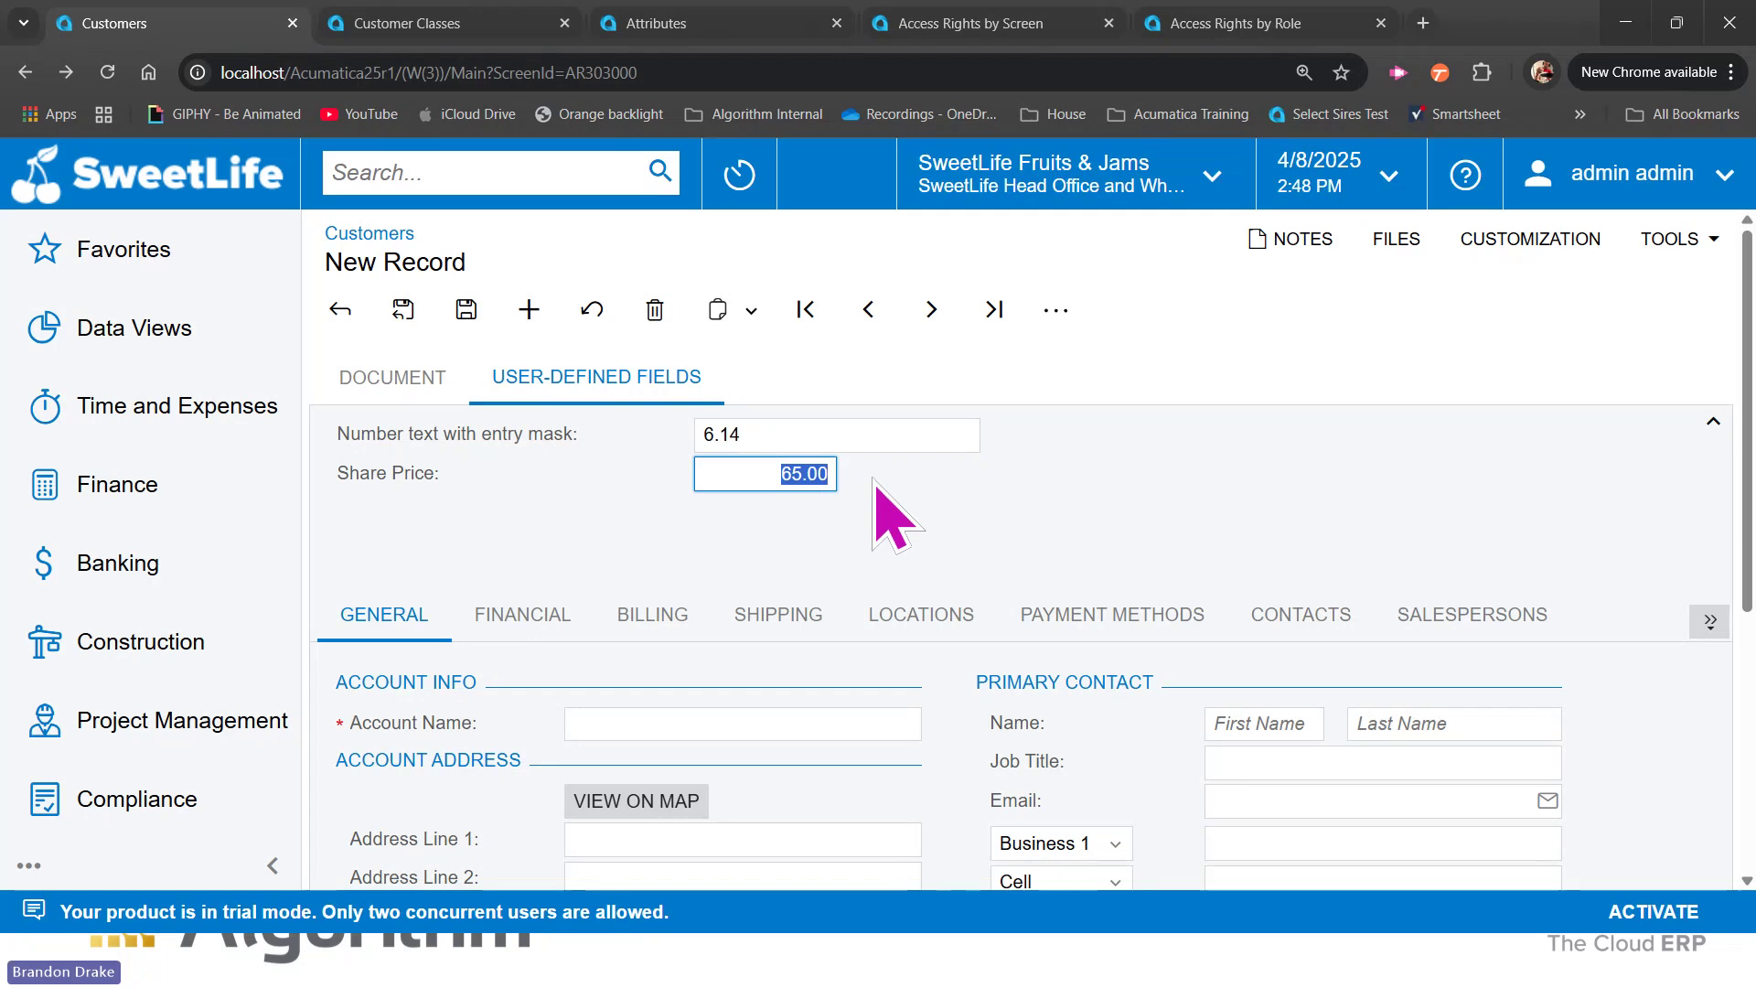
Step: Set the new customer's Share Price to 9875644644.23 and select the value to check it in full
{"action": "type", "text": "9875644644.22"}
{"action": "key", "text": "Tab"}
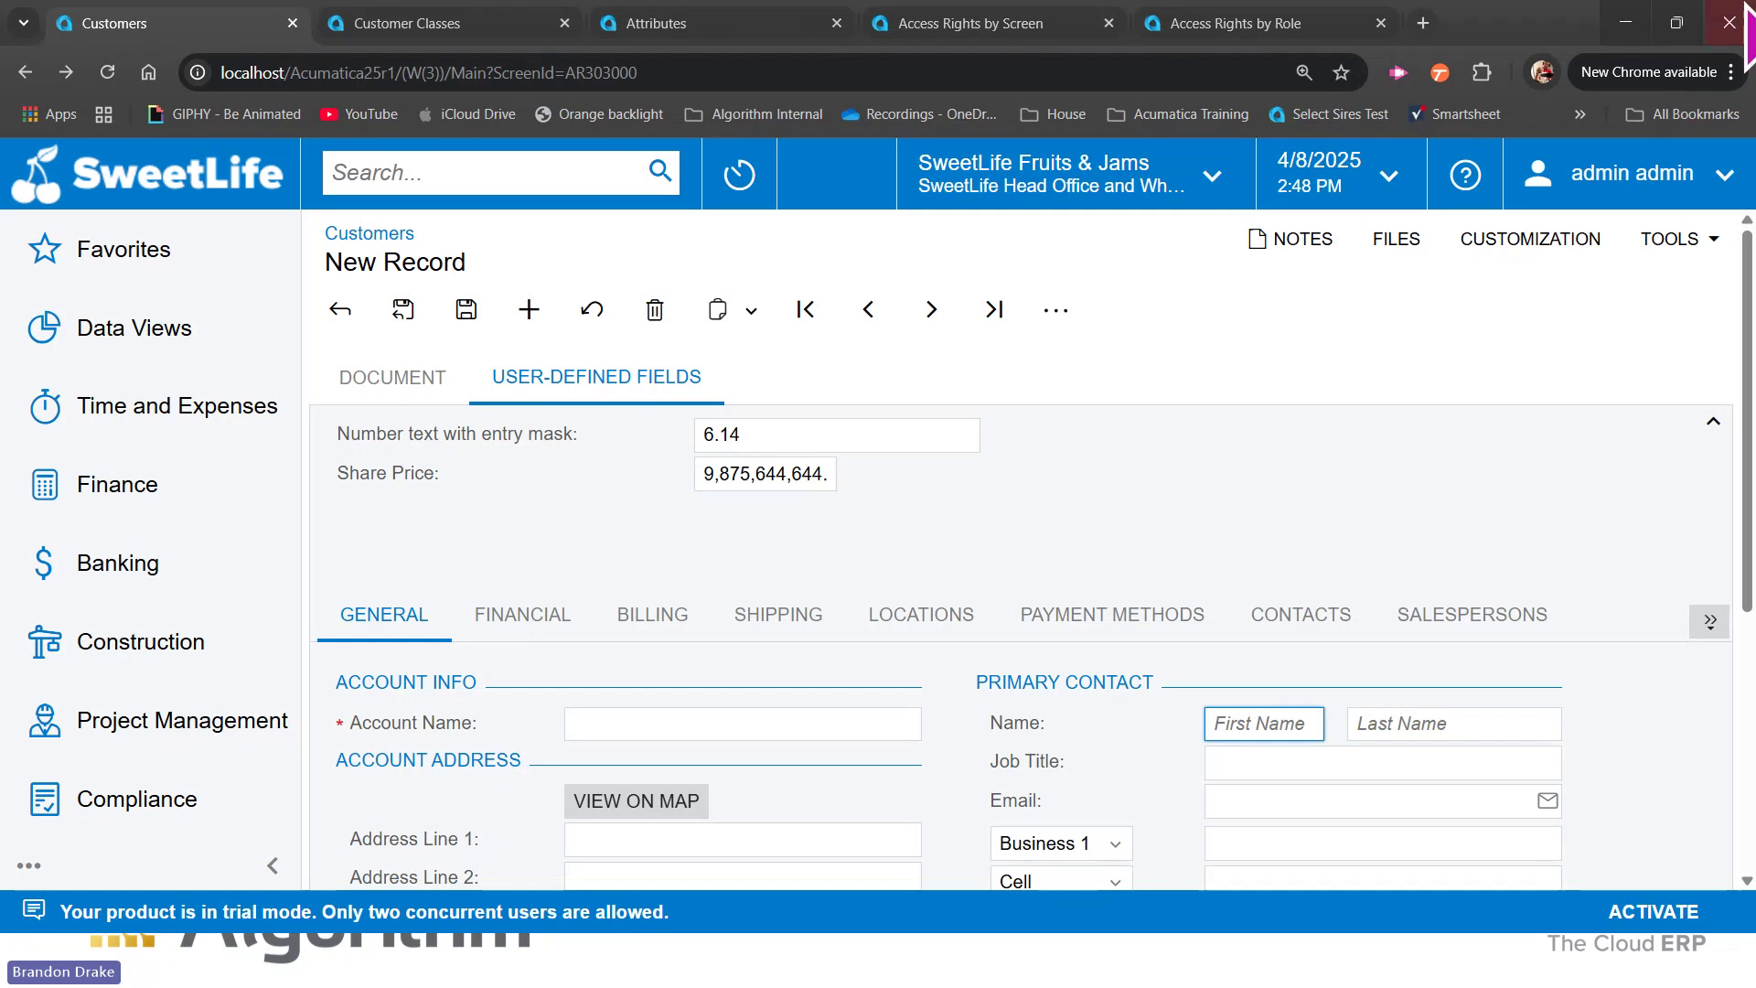
{"action": "left_click", "coordinate": [797, 473]}
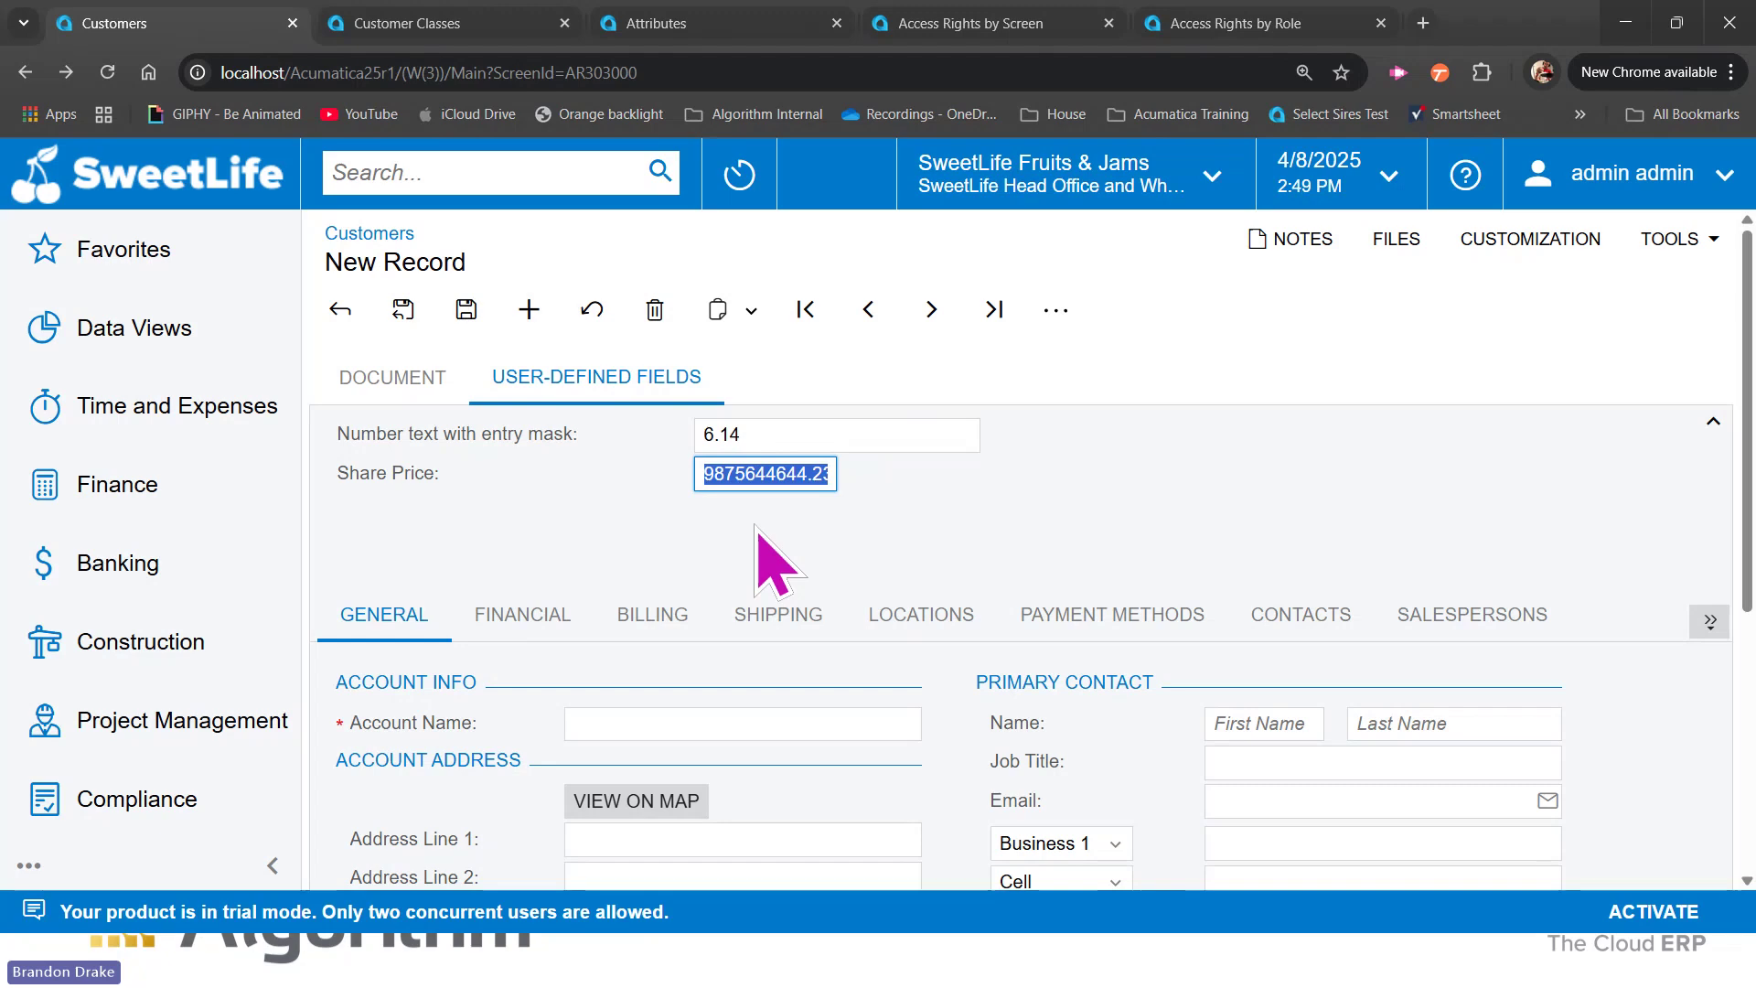
{"action": "key", "text": "alt+Tab"}
{"action": "key", "text": "alt+Tab"}
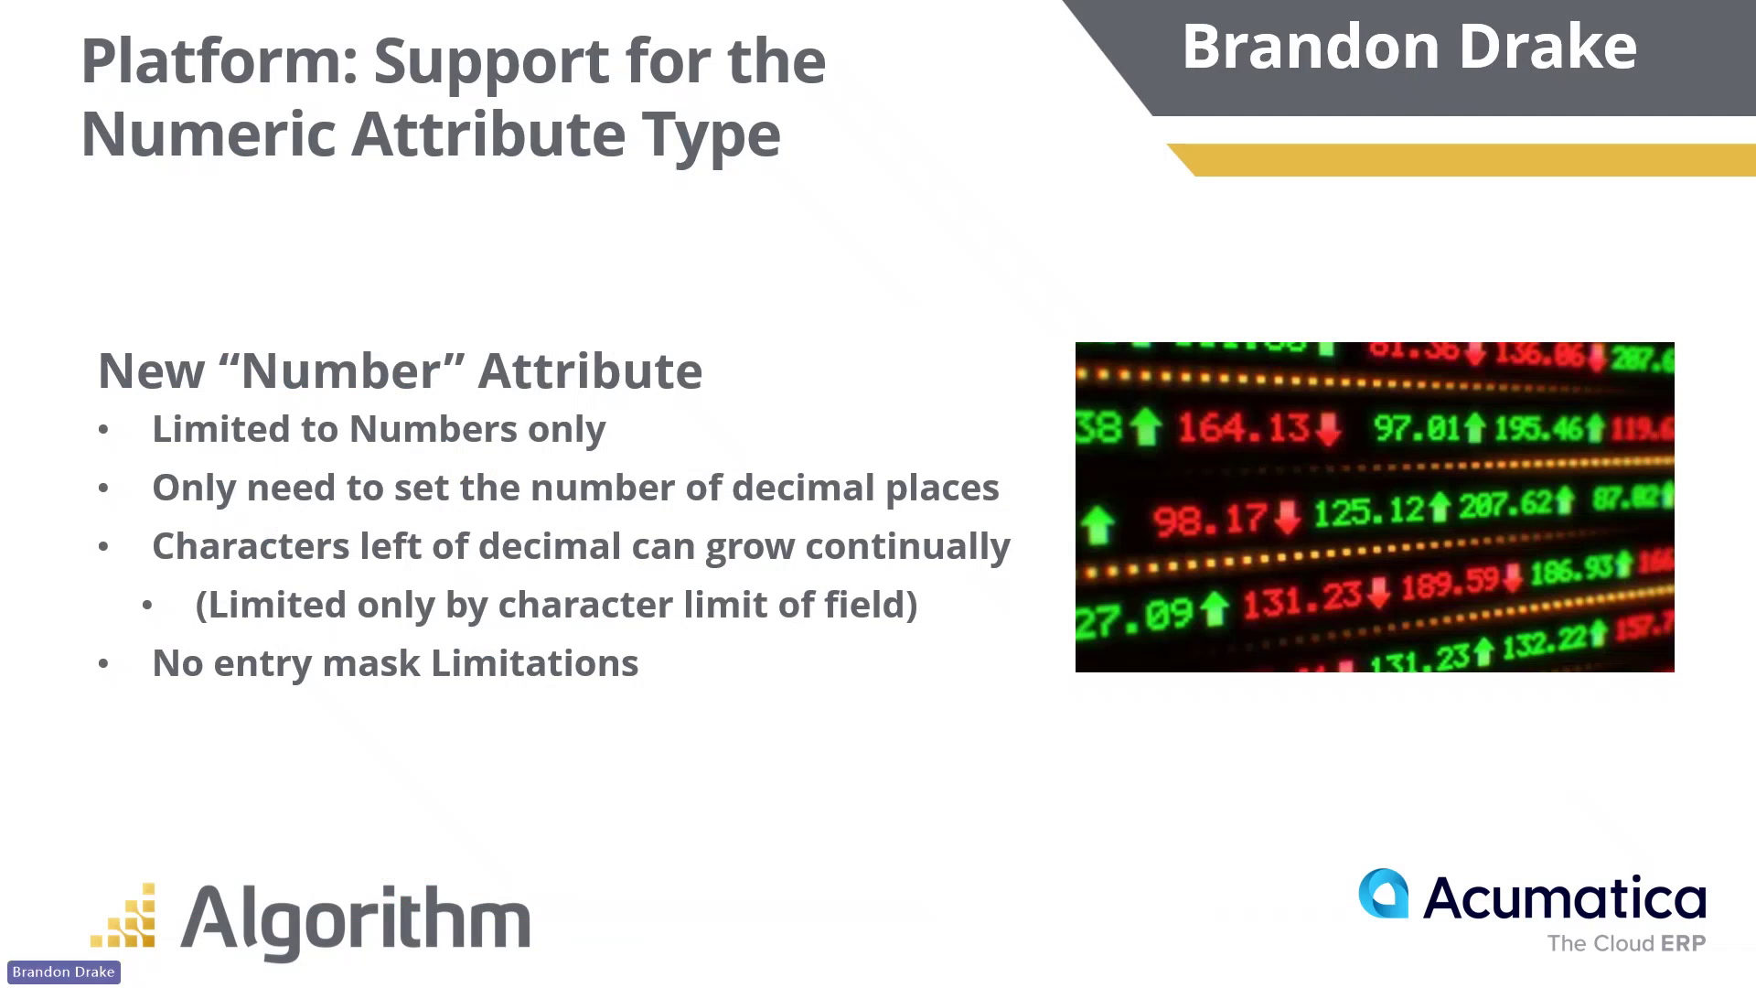
{"action": "key", "text": "Right"}
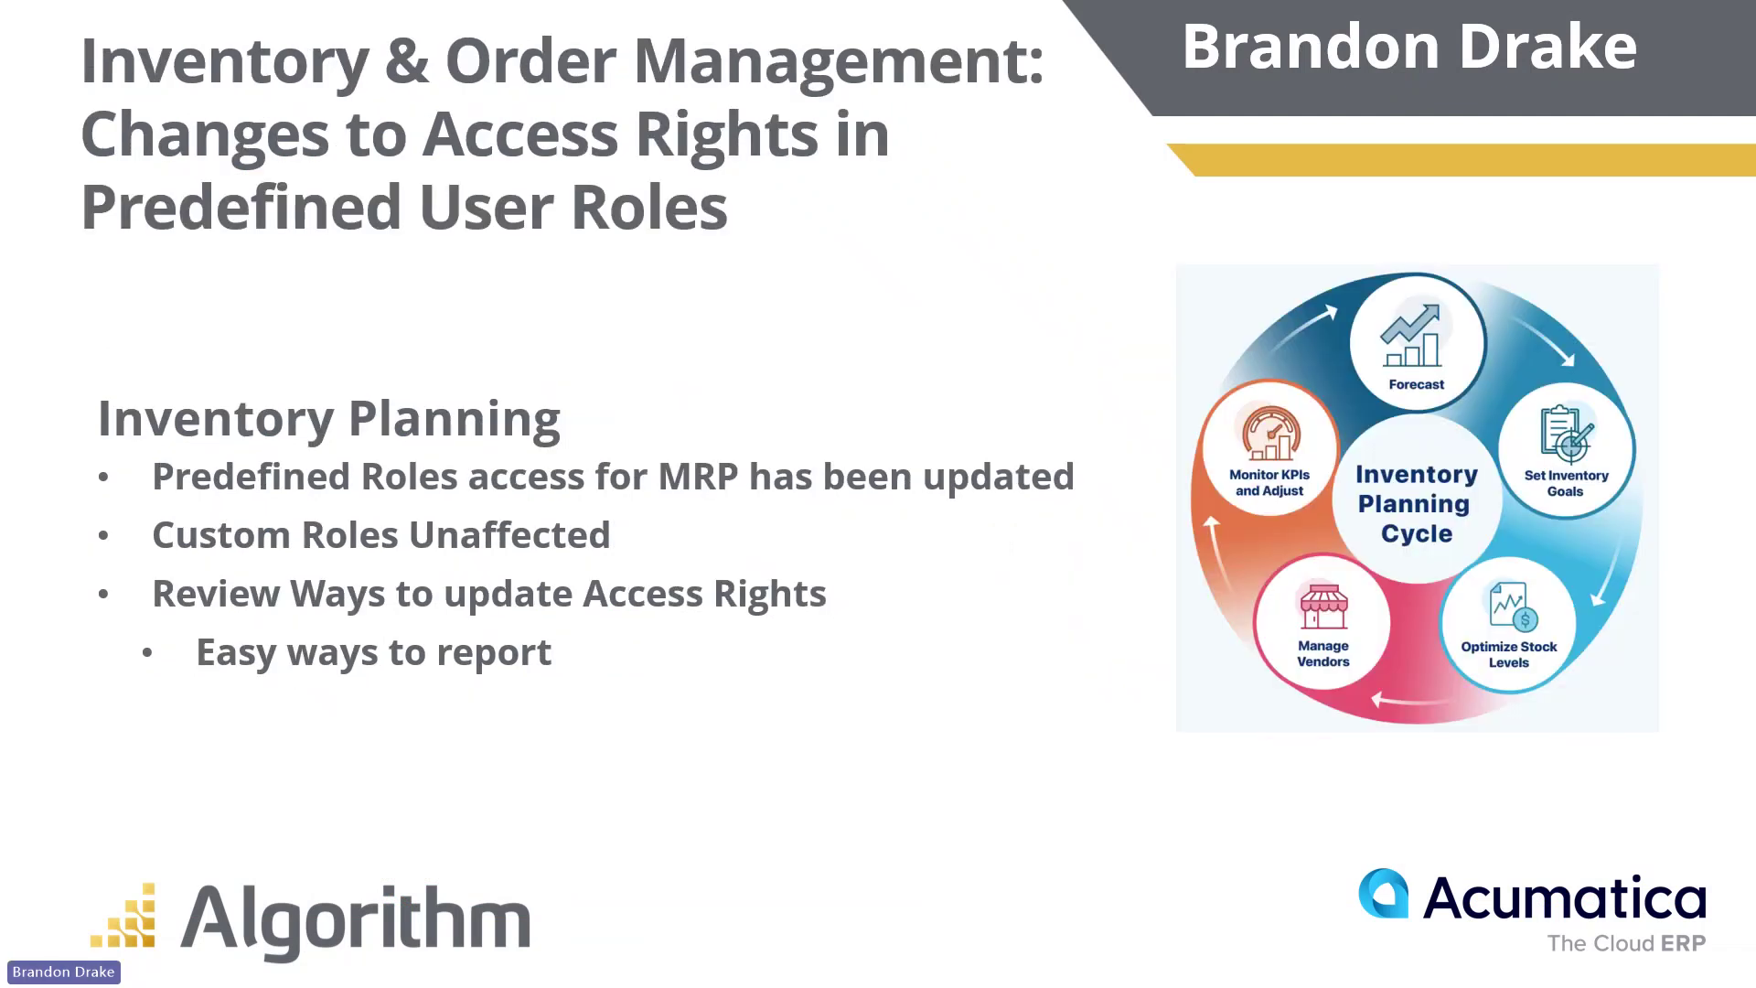